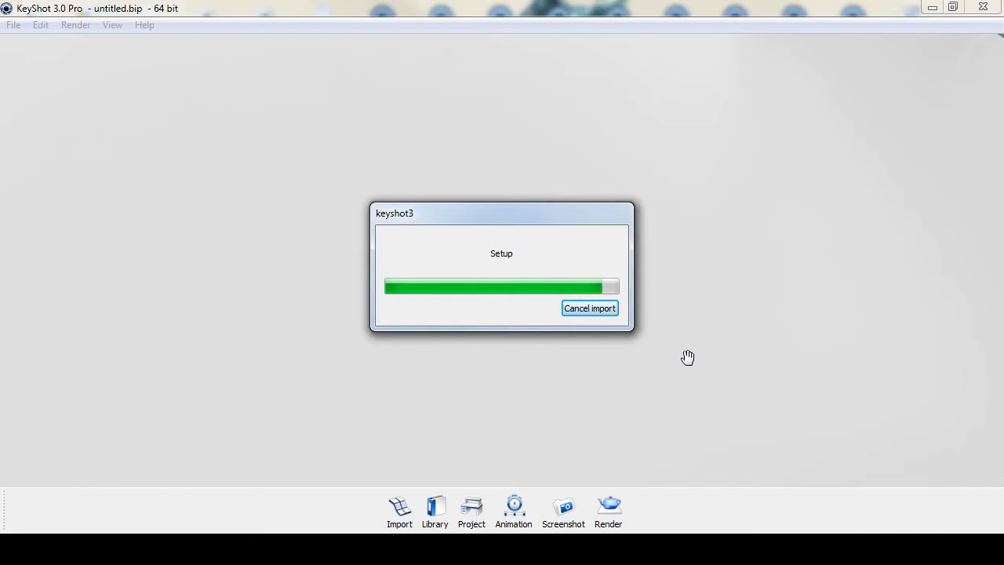
# Import the croc teeth lower_1 and croc teeth upper_1 models into the scene, using the previous import's coordinates and Y Up orientation
pyautogui.moveTo(656, 394); pyautogui.dragTo(609, 412)
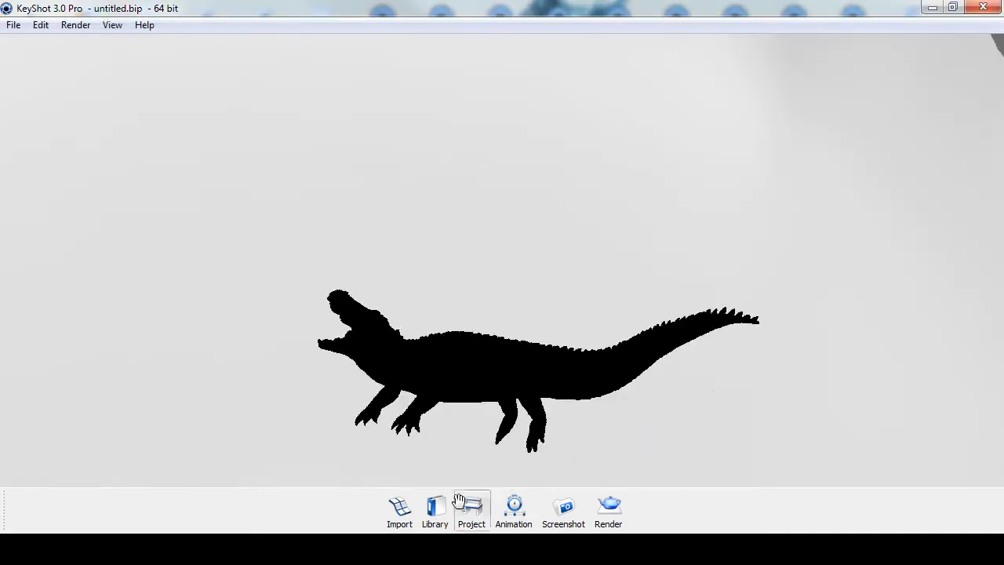
pyautogui.click(399, 507)
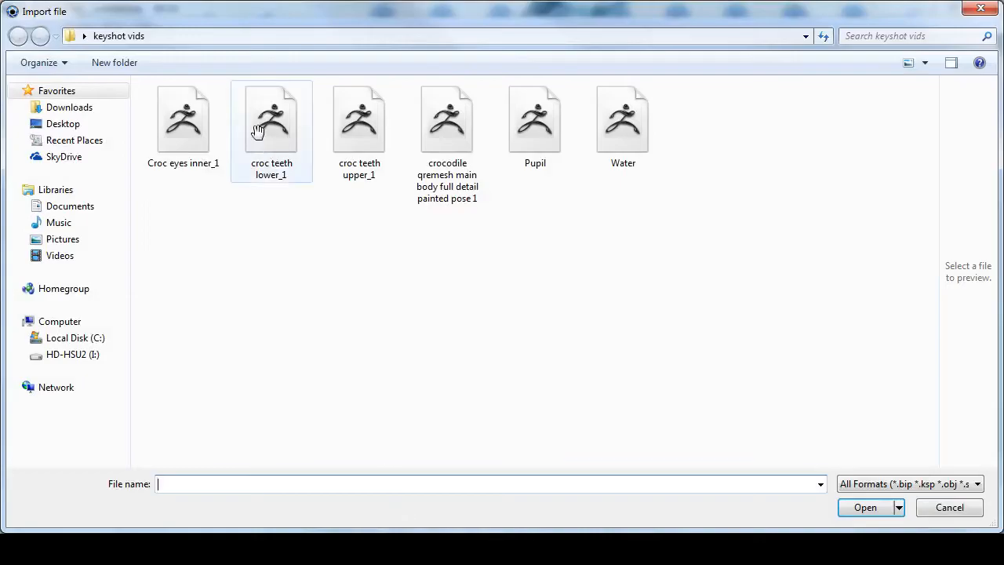
pyautogui.doubleClick(258, 131)
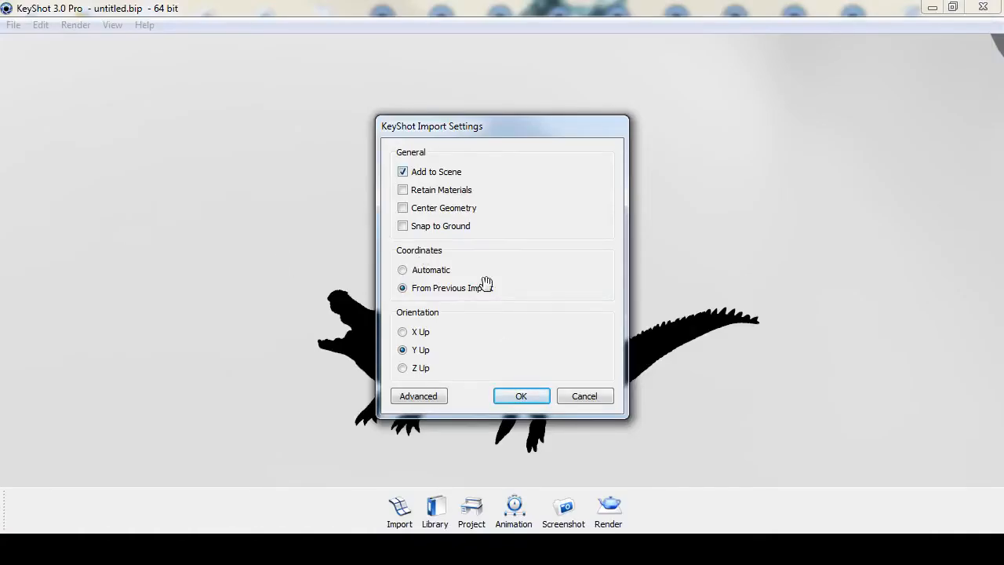
pyautogui.click(516, 396)
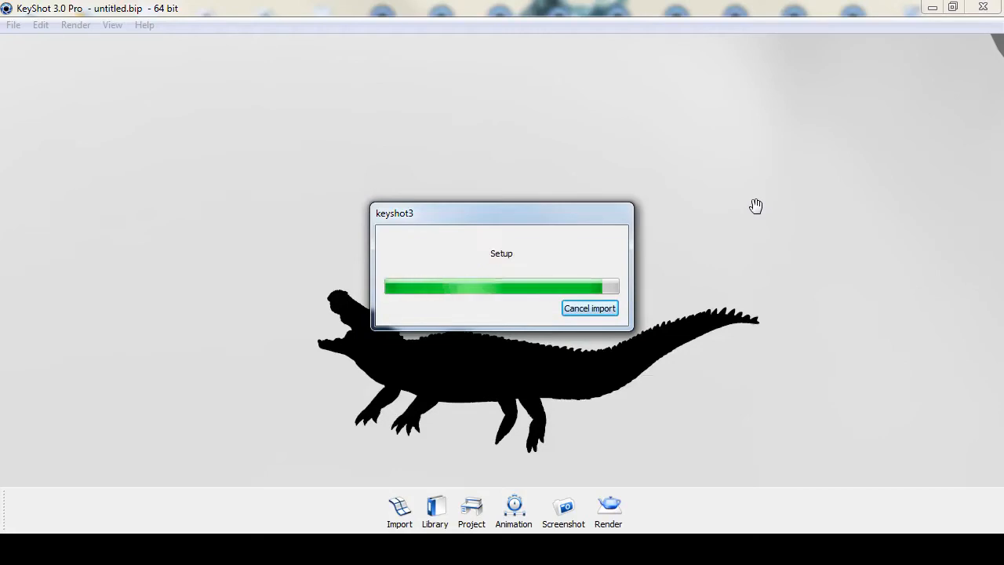
pyautogui.click(399, 506)
pyautogui.doubleClick(359, 119)
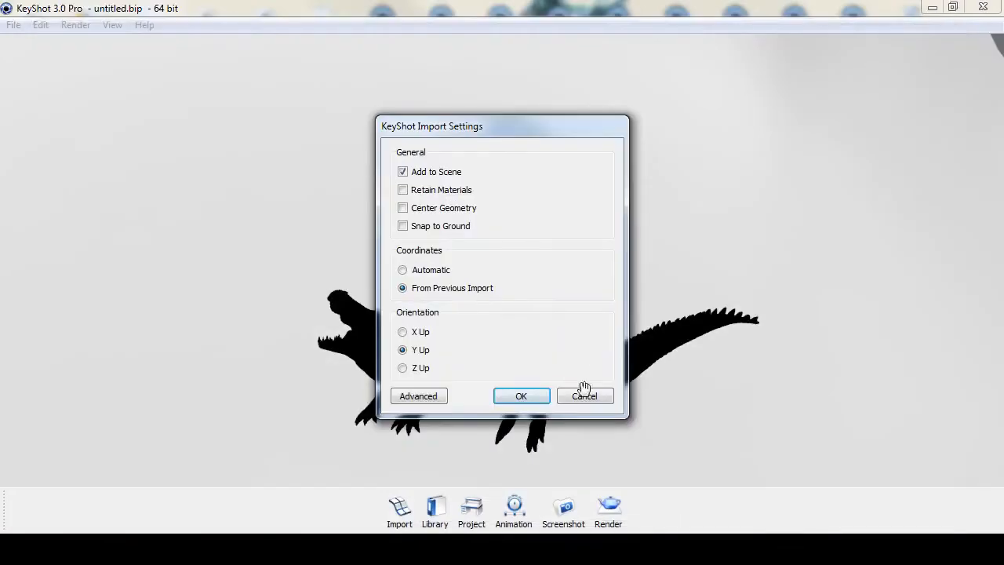
pyautogui.click(522, 397)
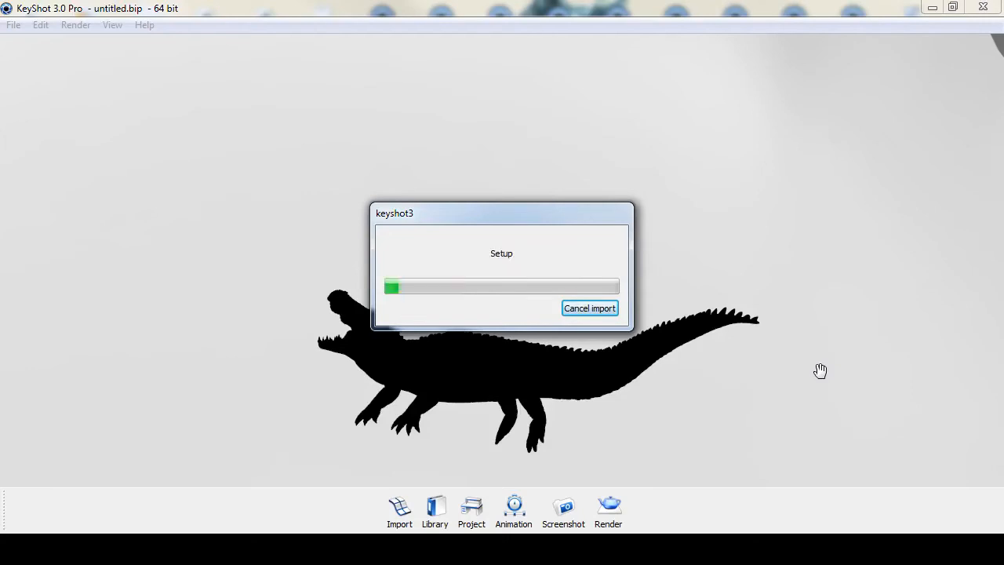
# Import the Croc eyes inner_1 and Pupil models into the crocodile scene
pyautogui.click(398, 508)
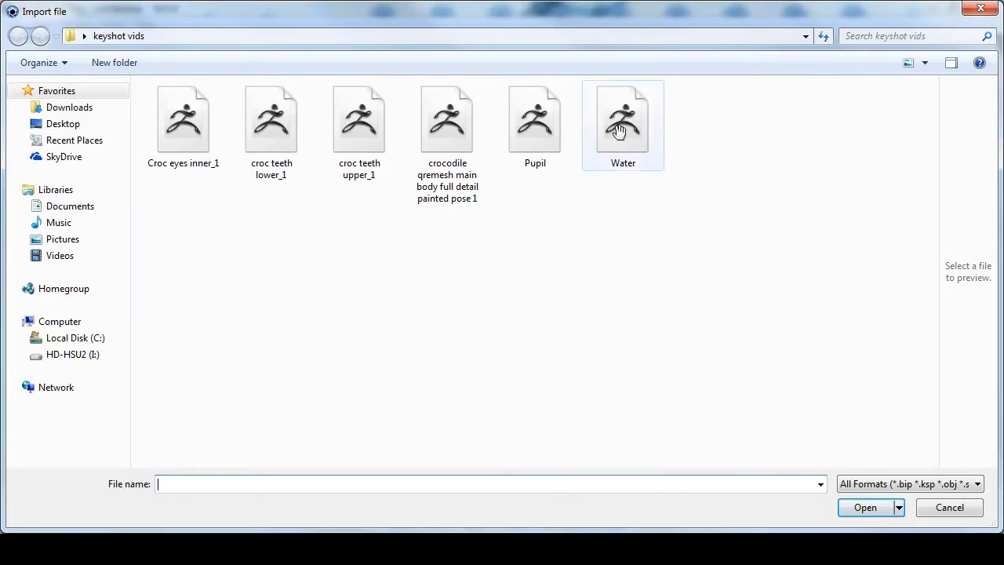
pyautogui.doubleClick(193, 131)
pyautogui.click(522, 394)
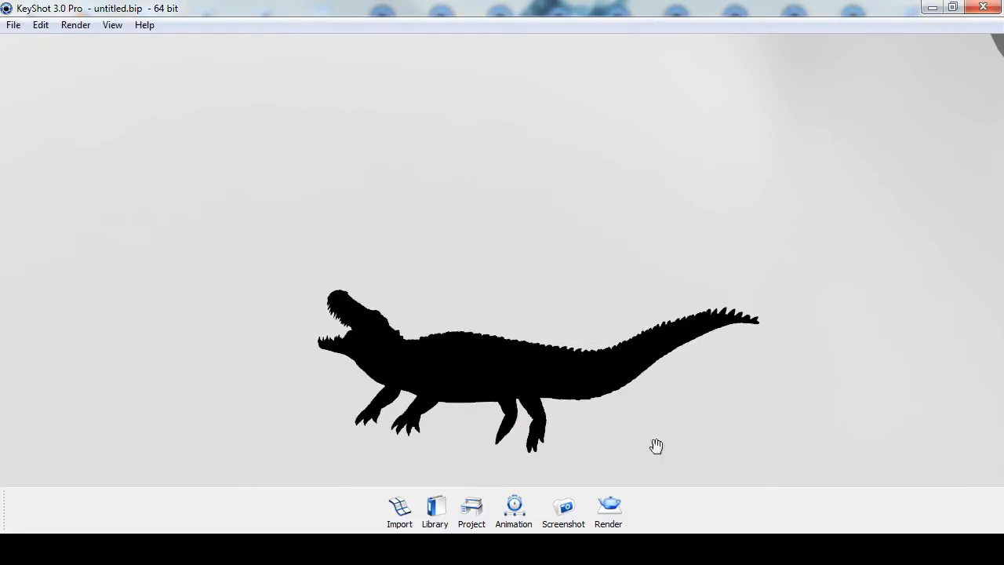
pyautogui.click(399, 509)
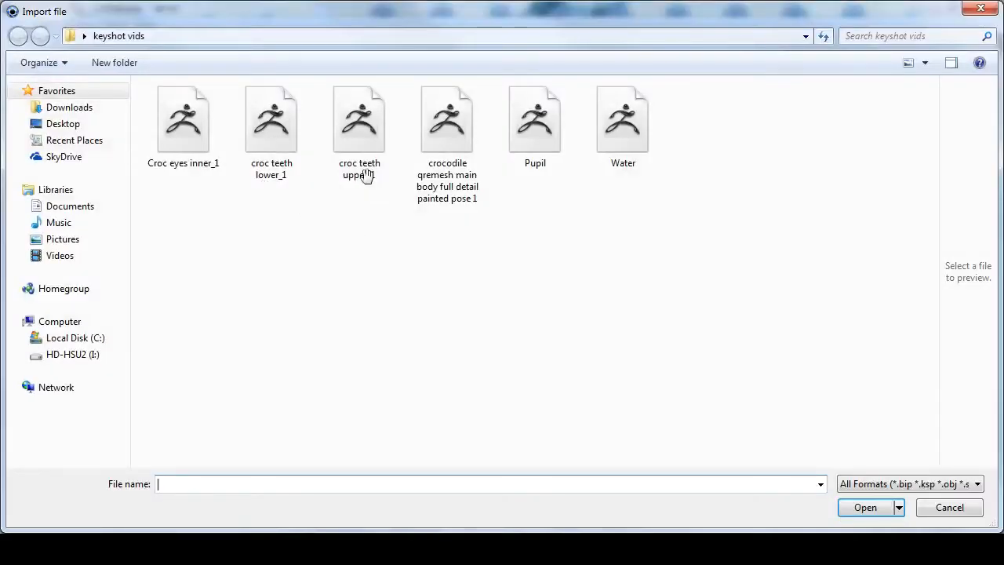
pyautogui.doubleClick(541, 132)
pyautogui.click(506, 396)
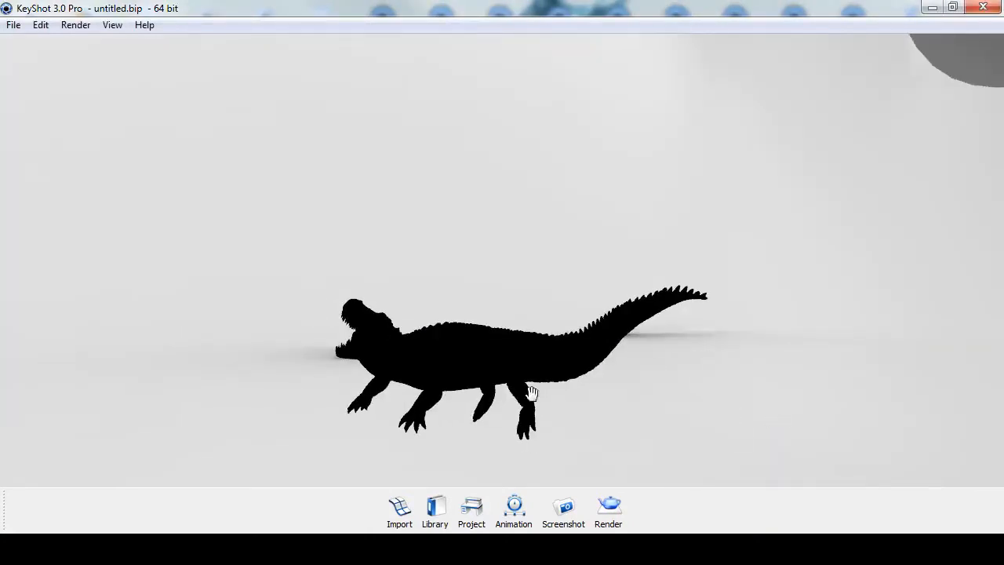
pyautogui.moveTo(691, 394); pyautogui.dragTo(674, 392)
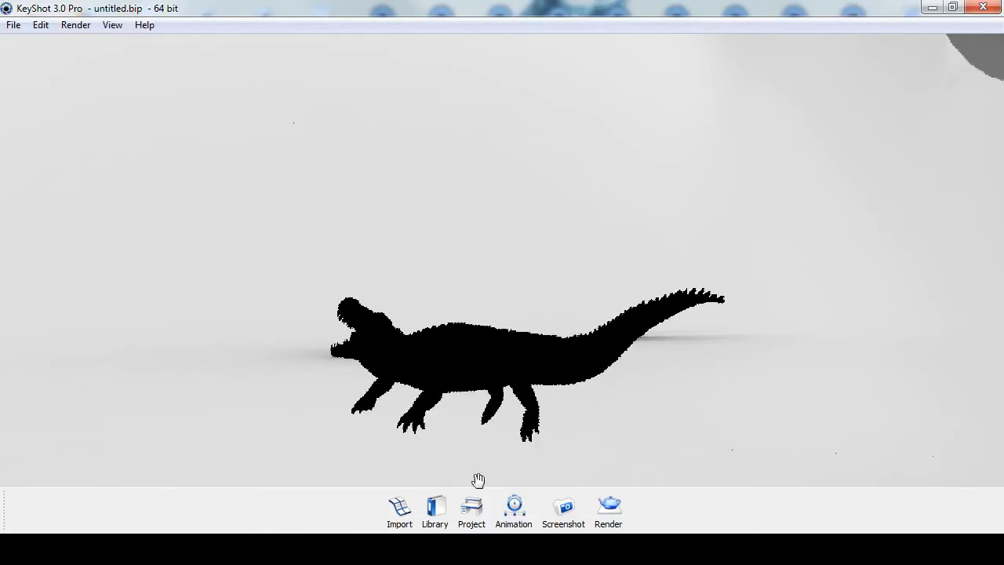
# Open the asset library and narrow its window to uncover more of the scene
pyautogui.click(436, 506)
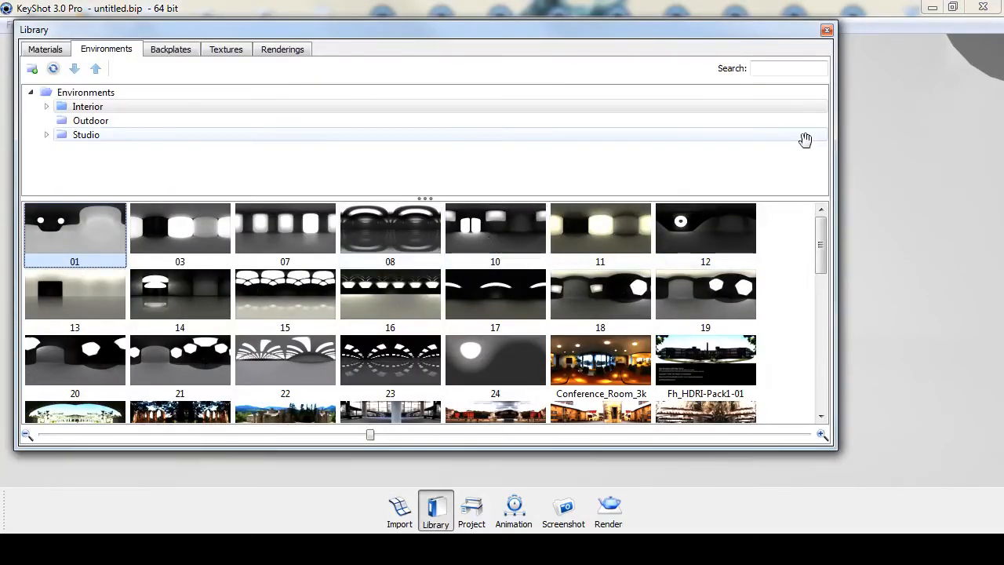
pyautogui.moveTo(835, 149); pyautogui.dragTo(481, 161)
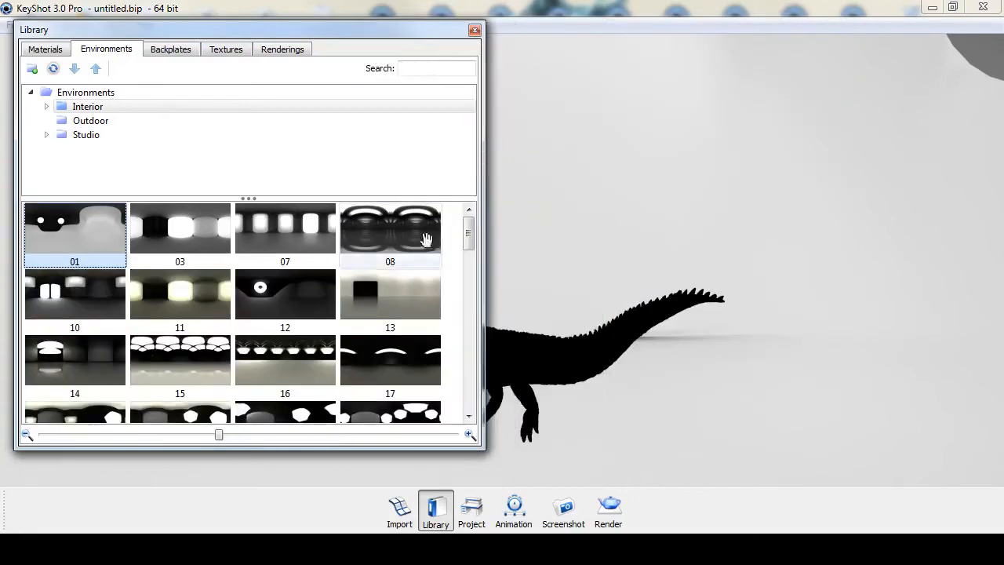
# Try a different interior environment on the scene and reapply environment 01
pyautogui.moveTo(468, 233); pyautogui.dragTo(467, 264)
pyautogui.moveTo(419, 317); pyautogui.dragTo(813, 291)
pyautogui.scroll(4, 456, 272)
pyautogui.moveTo(102, 228); pyautogui.dragTo(746, 316)
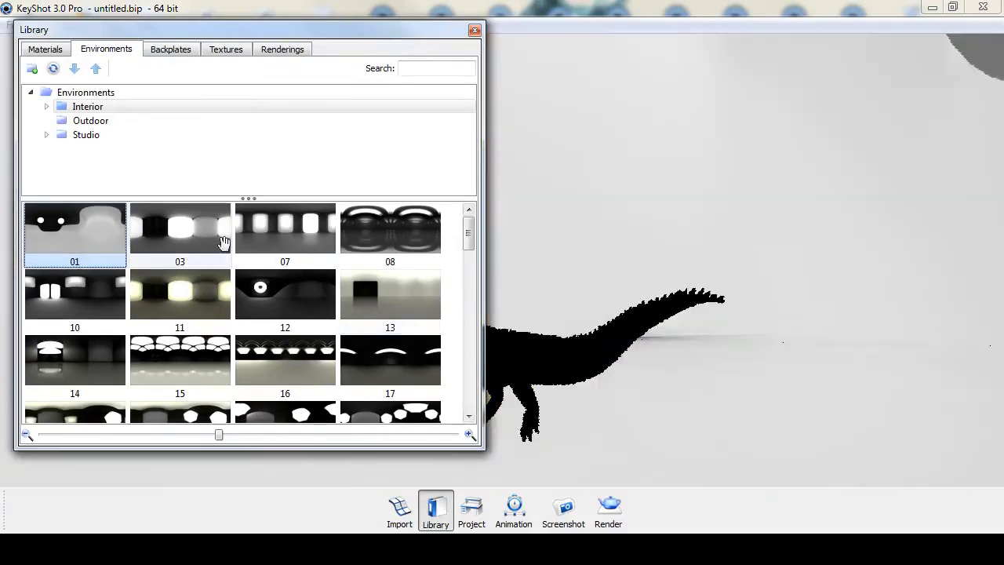
# Import the crocodile qremesh main body full detail painted pose 1 texture from the keyshot vids folder into the texture library
pyautogui.click(225, 51)
pyautogui.moveTo(482, 73); pyautogui.dragTo(281, 74)
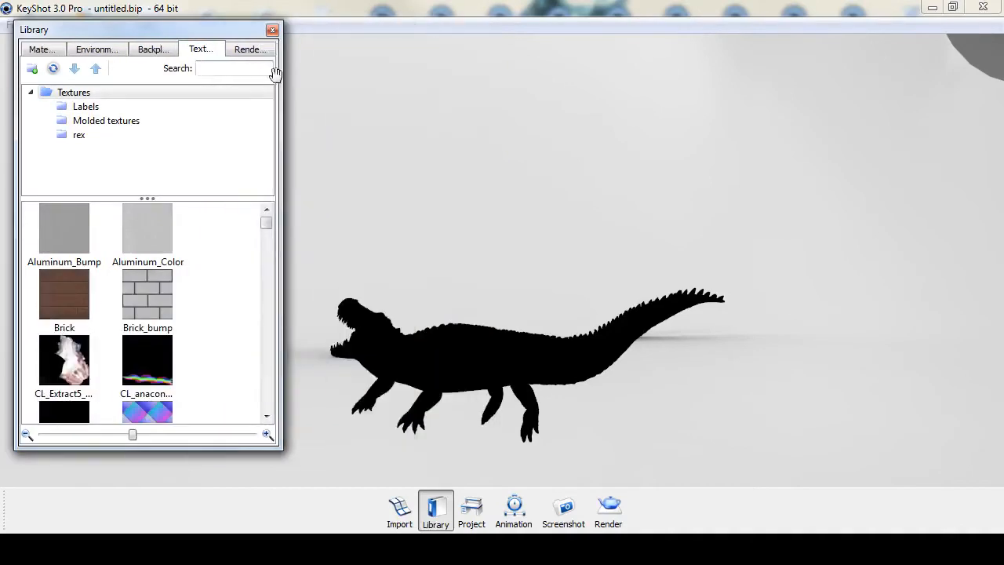
pyautogui.click(73, 68)
pyautogui.doubleClick(618, 235)
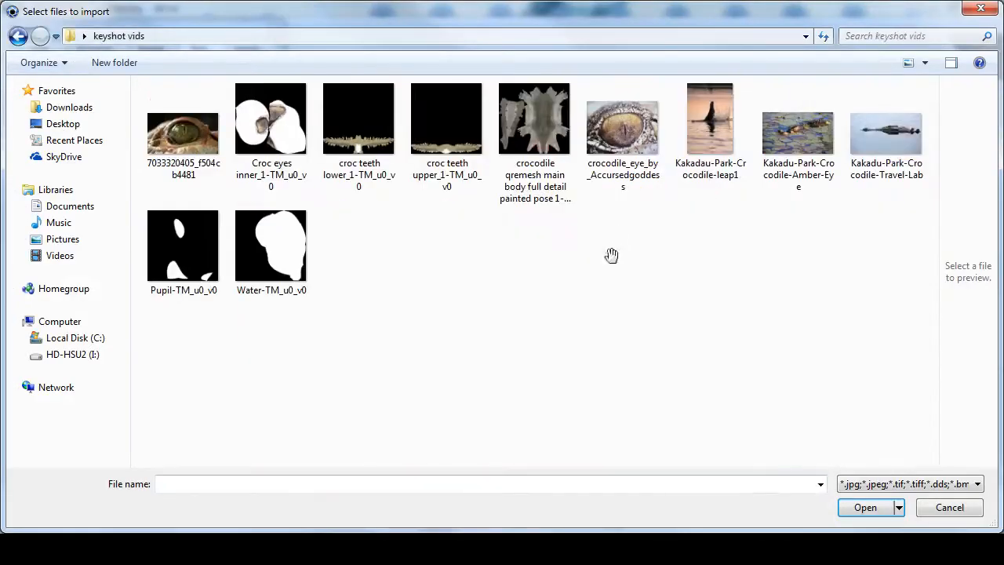
pyautogui.doubleClick(541, 118)
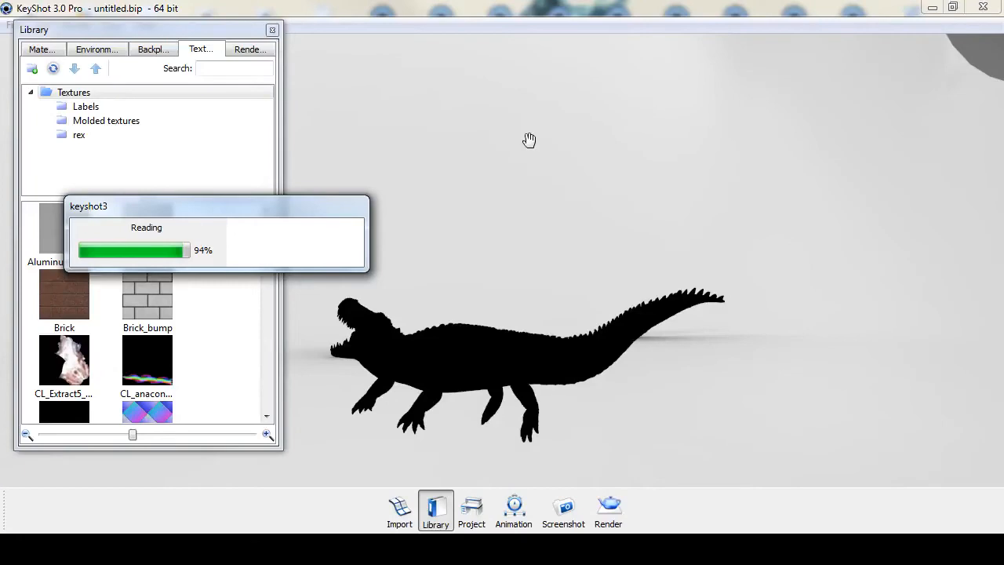
# Apply the imported crocodile body texture to the crocodile's body as a color map
pyautogui.moveTo(266, 224); pyautogui.dragTo(260, 289)
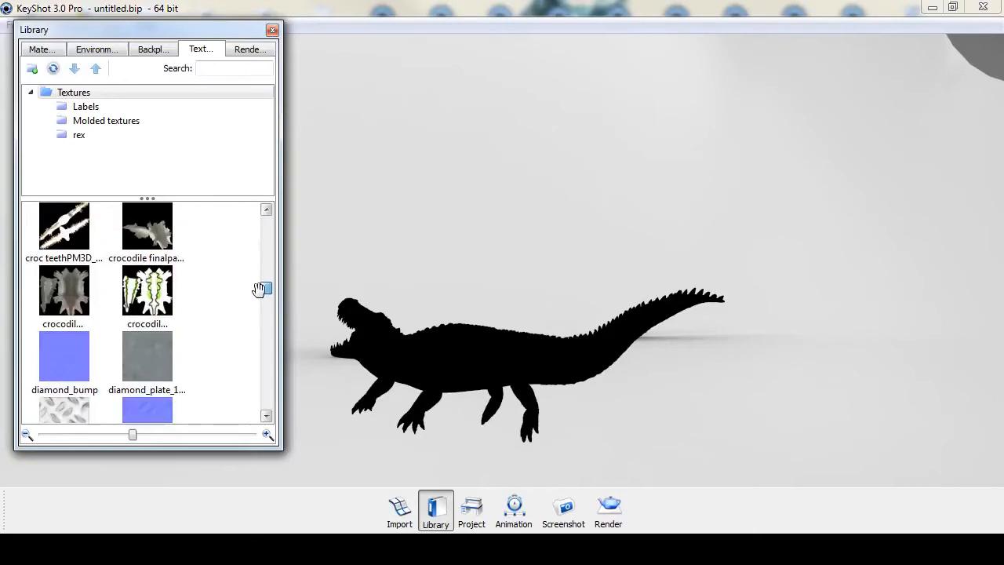
pyautogui.moveTo(69, 285); pyautogui.dragTo(499, 361)
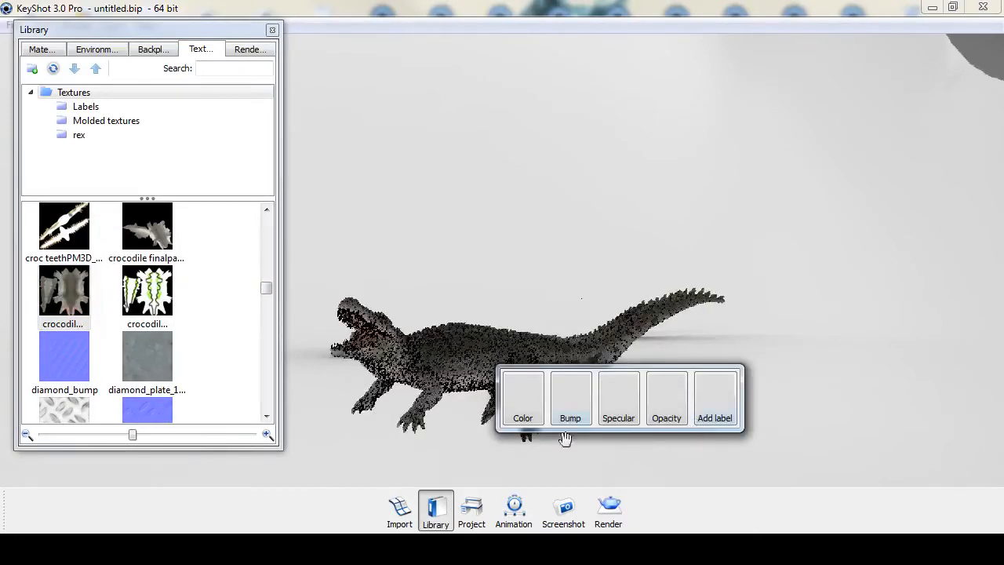
pyautogui.click(521, 409)
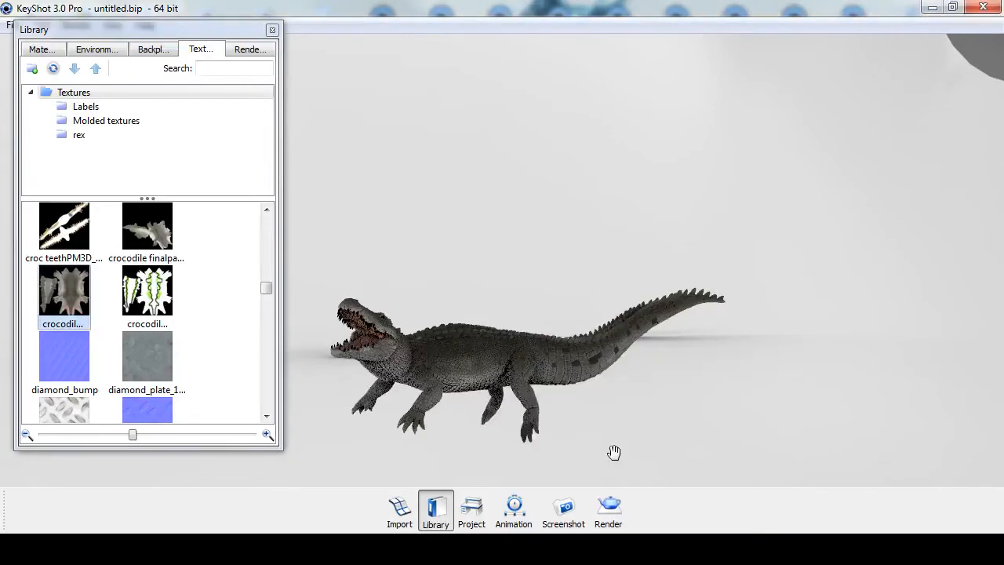
# Examine the applied texture on the crocodile's skin, open mouth and teeth up close
pyautogui.scroll(3, 619, 410)
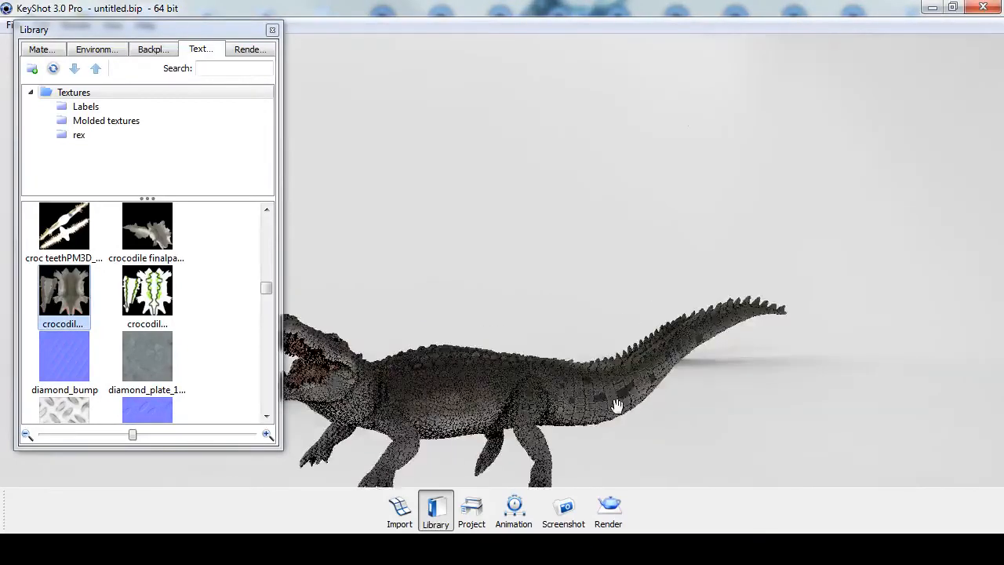
pyautogui.moveTo(566, 396); pyautogui.dragTo(622, 235, button='middle')
pyautogui.scroll(3, 661, 397)
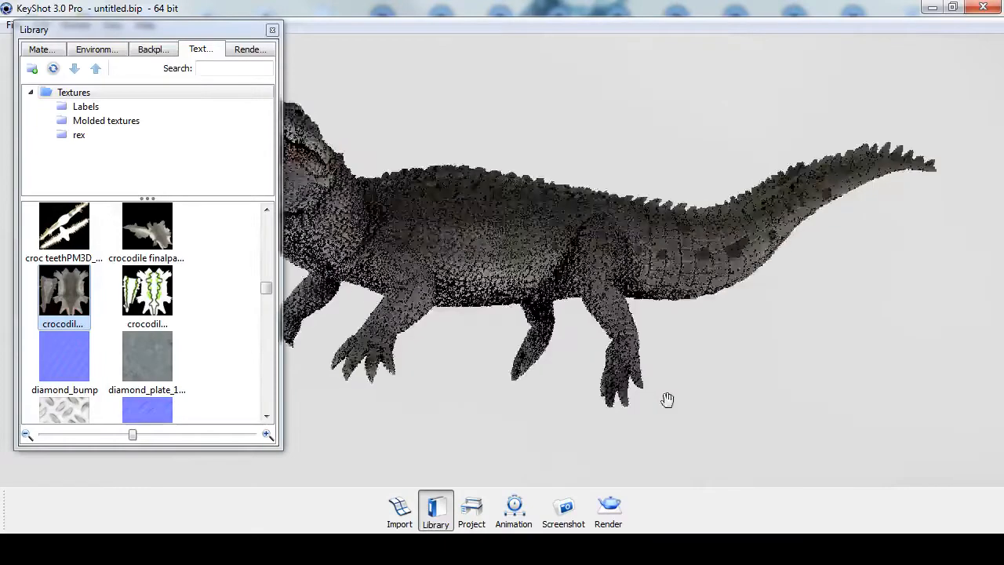
pyautogui.moveTo(475, 197); pyautogui.dragTo(778, 288)
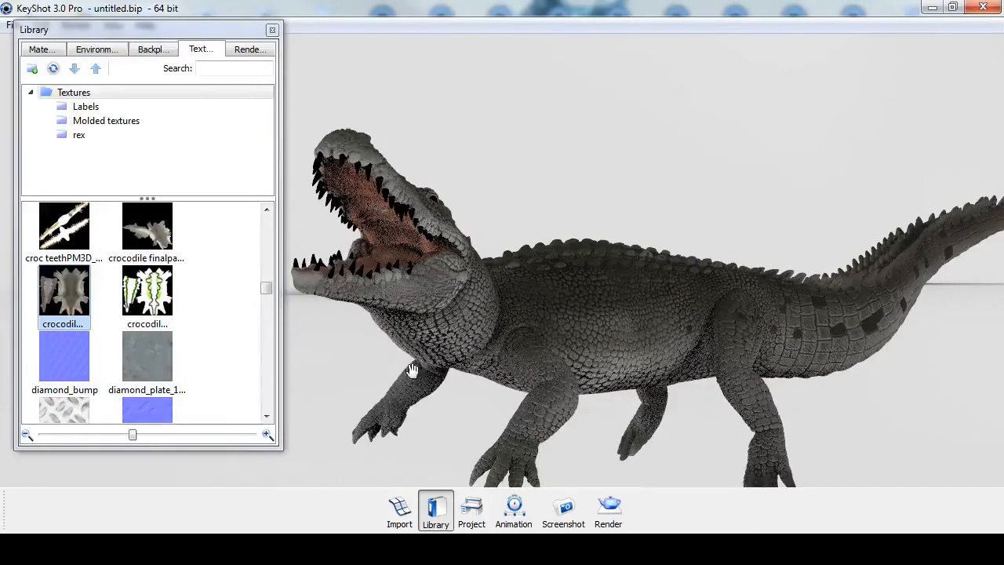
pyautogui.moveTo(509, 149); pyautogui.dragTo(517, 248)
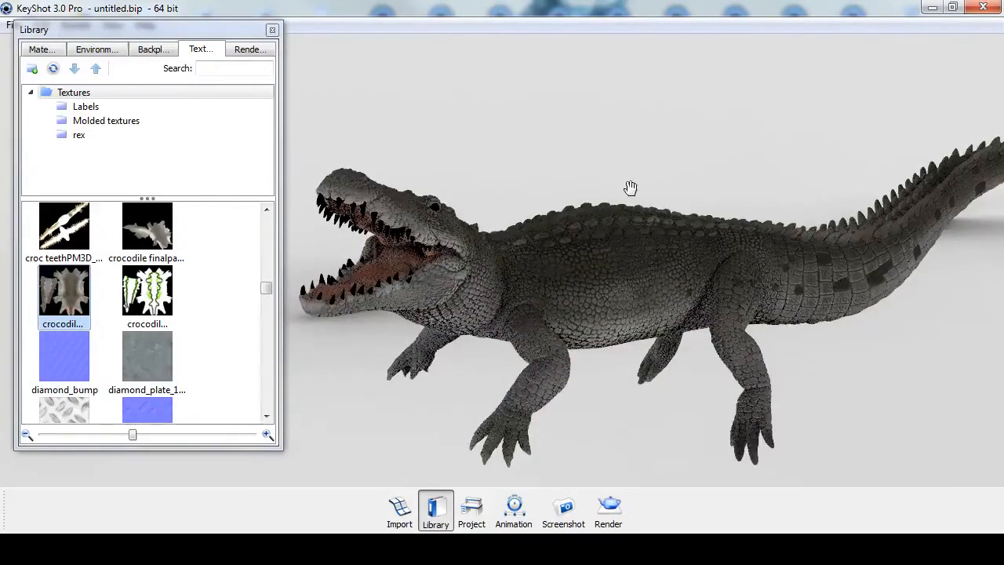
pyautogui.moveTo(491, 119); pyautogui.dragTo(528, 146)
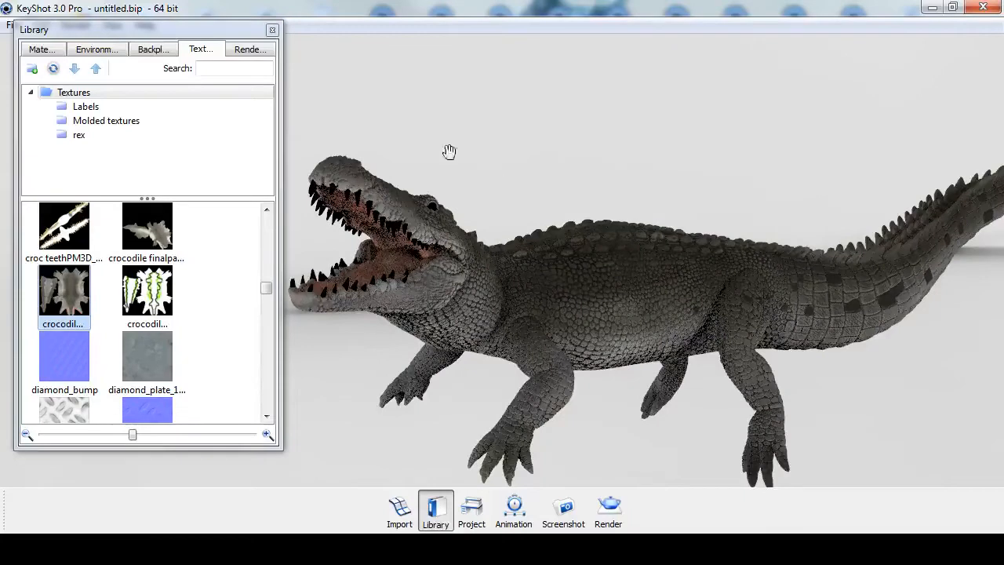
# Import the croc teeth lower_1-TM_u0_v0 texture from the keyshot vids folder on the Desktop into the texture library
pyautogui.click(74, 68)
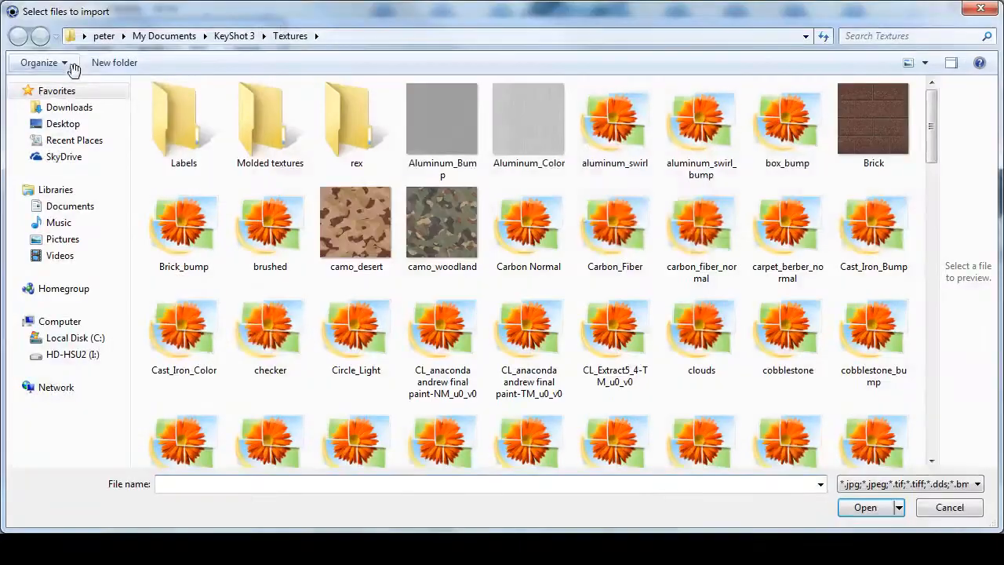
pyautogui.click(63, 124)
pyautogui.doubleClick(619, 229)
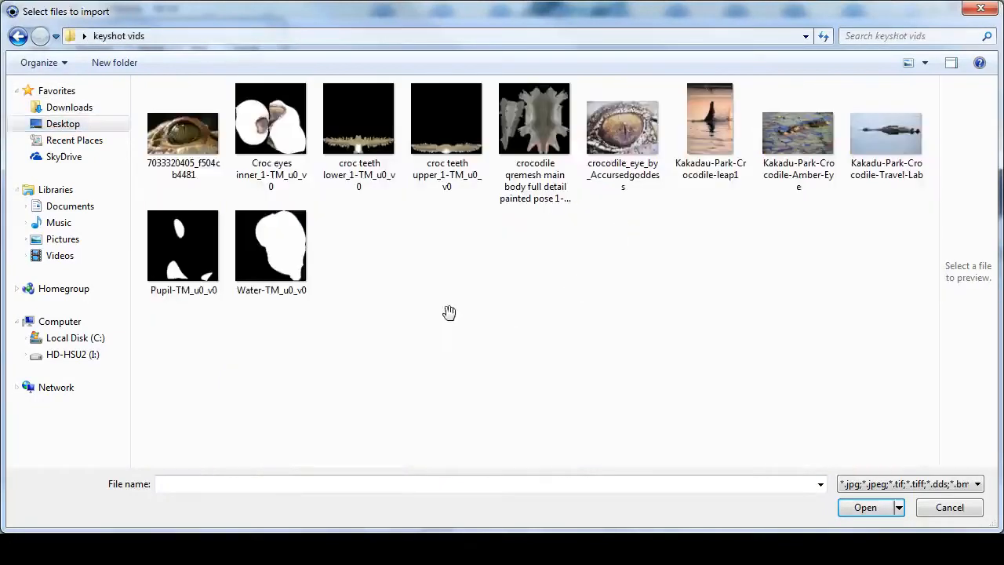
pyautogui.doubleClick(355, 127)
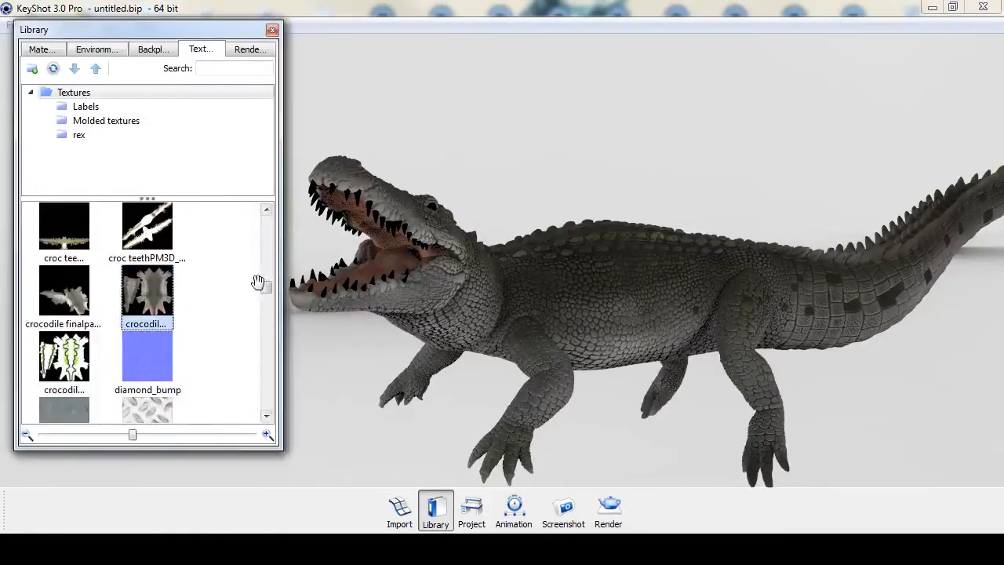
# Apply the croc teeth lower texture to the crocodile's lower teeth as a color map
pyautogui.click(66, 233)
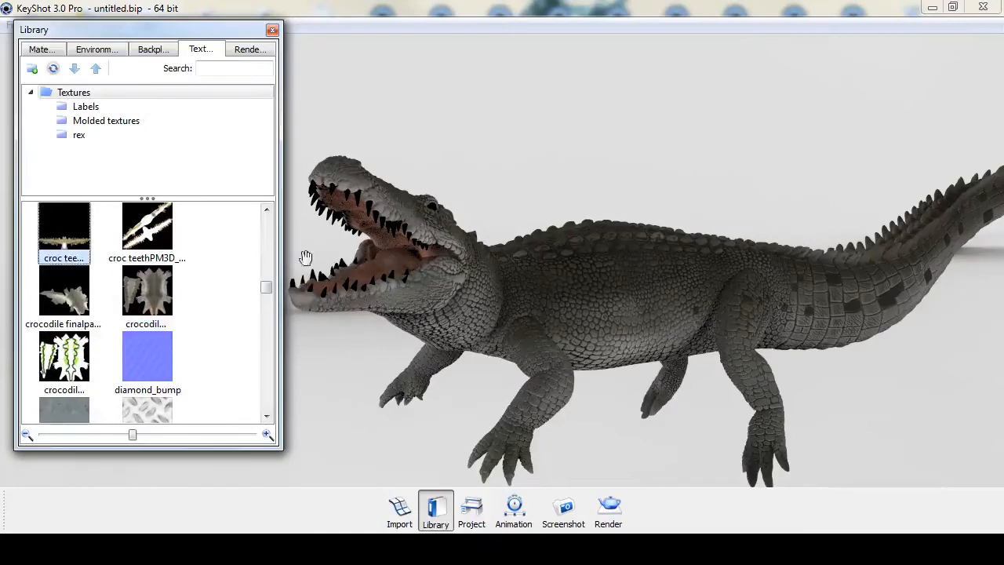
pyautogui.moveTo(312, 275); pyautogui.dragTo(312, 276)
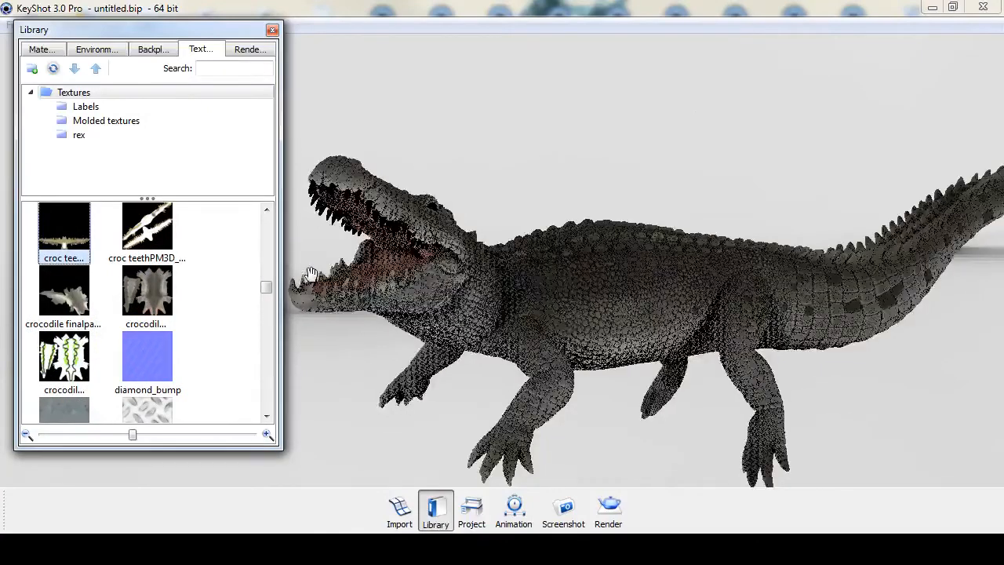
pyautogui.click(359, 335)
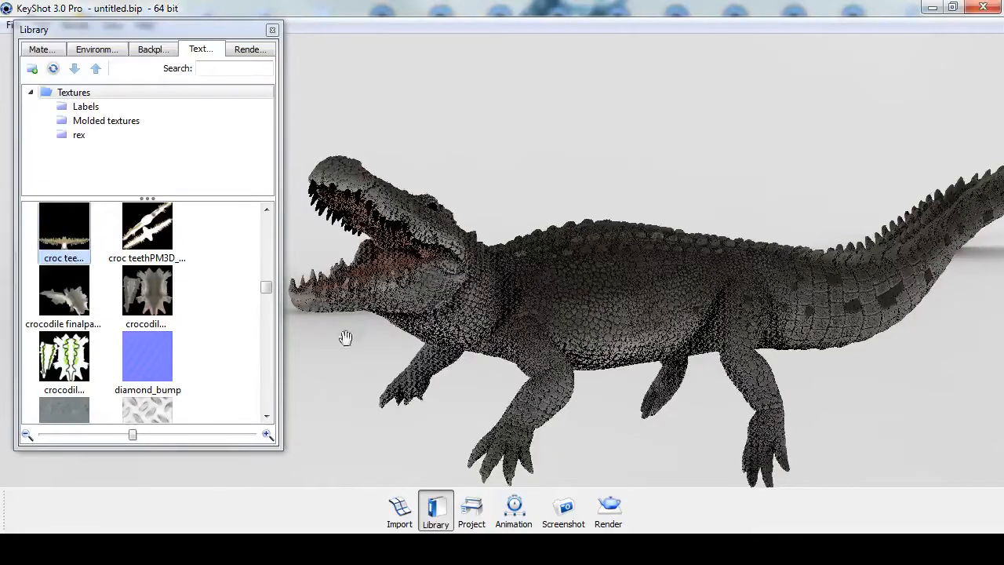
# Import the croc teeth upper_1-TM_u0_v0 texture from the keyshot vids folder into the texture library
pyautogui.click(74, 69)
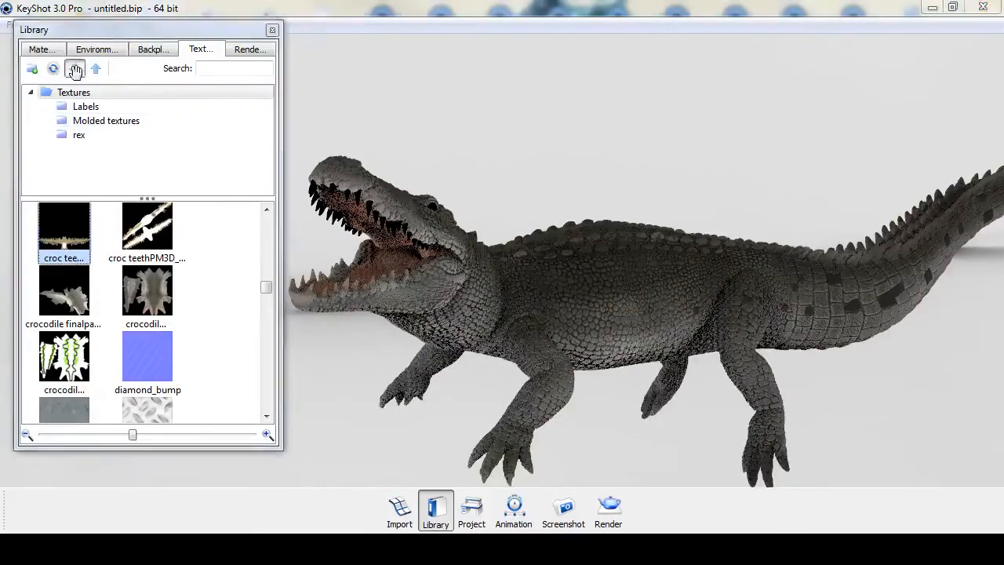
pyautogui.click(68, 123)
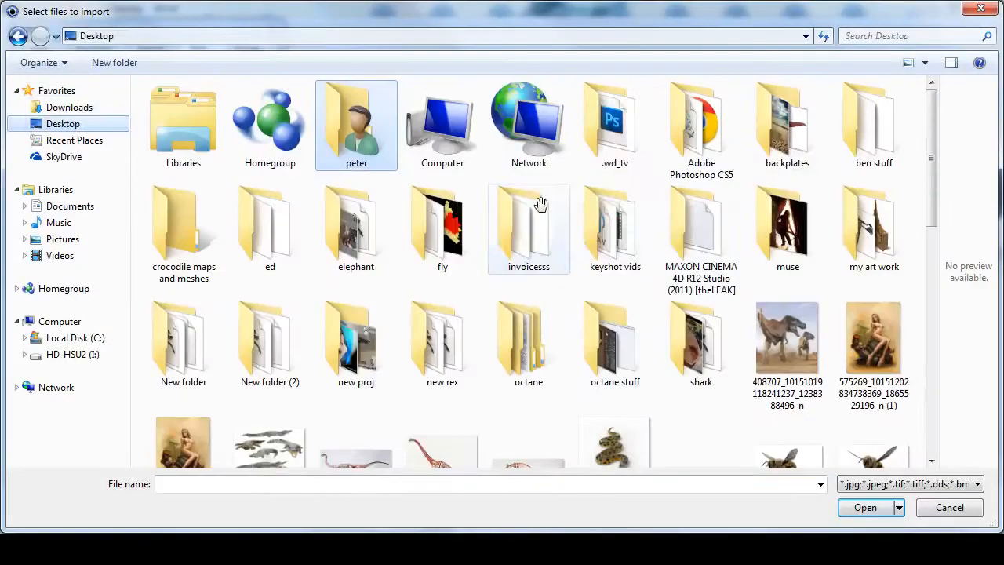
pyautogui.click(609, 243)
pyautogui.doubleClick(610, 243)
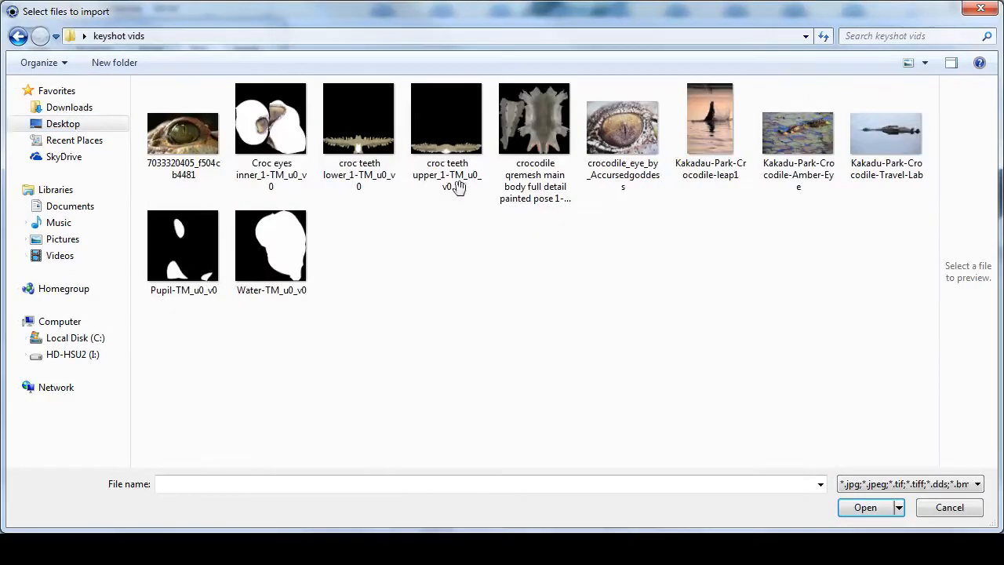
pyautogui.doubleClick(432, 134)
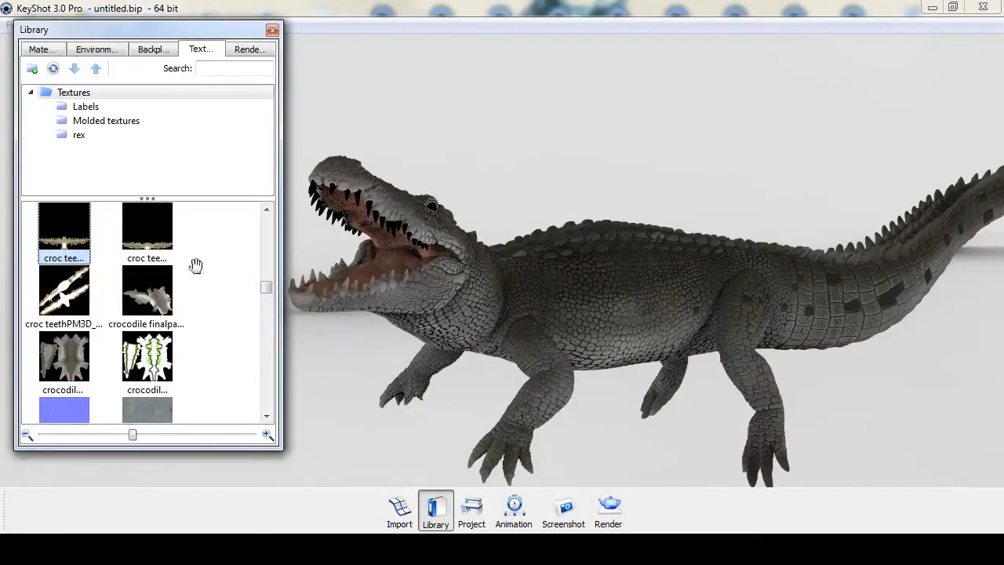
# Apply the croc teeth upper texture to the crocodile's upper teeth as a color map
pyautogui.click(159, 229)
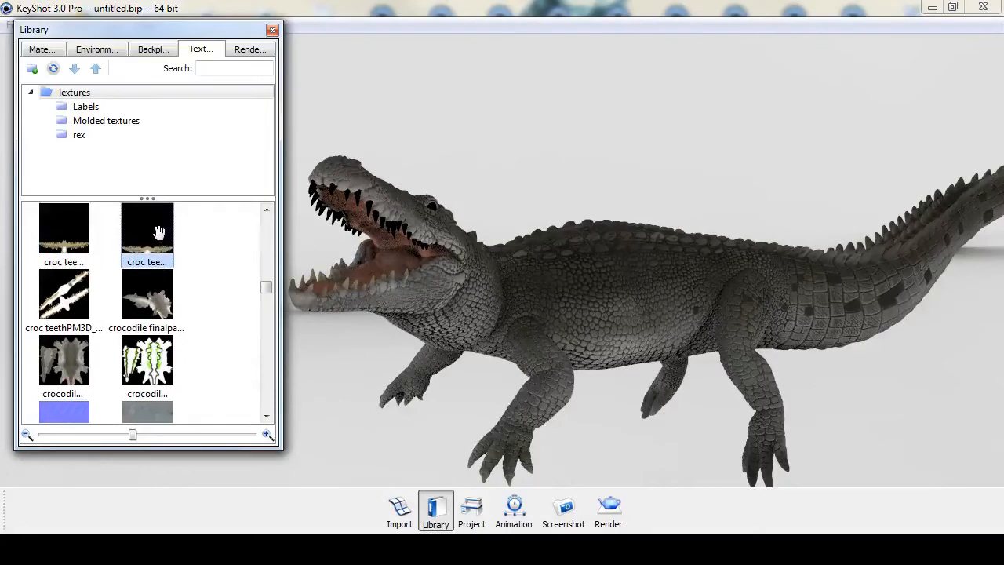
pyautogui.rightClick(142, 232)
pyautogui.click(196, 212)
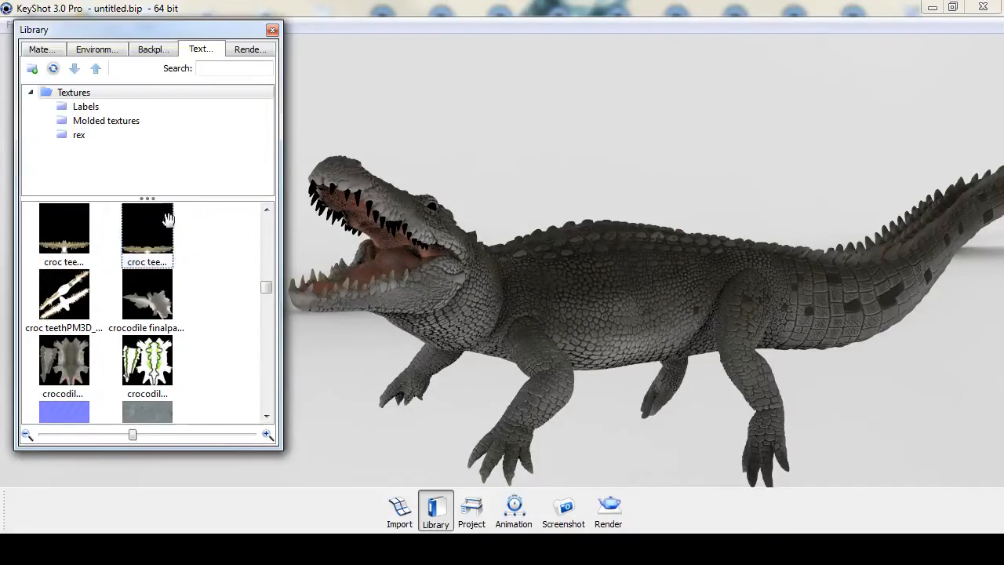
pyautogui.moveTo(322, 210); pyautogui.dragTo(315, 204)
pyautogui.click(345, 235)
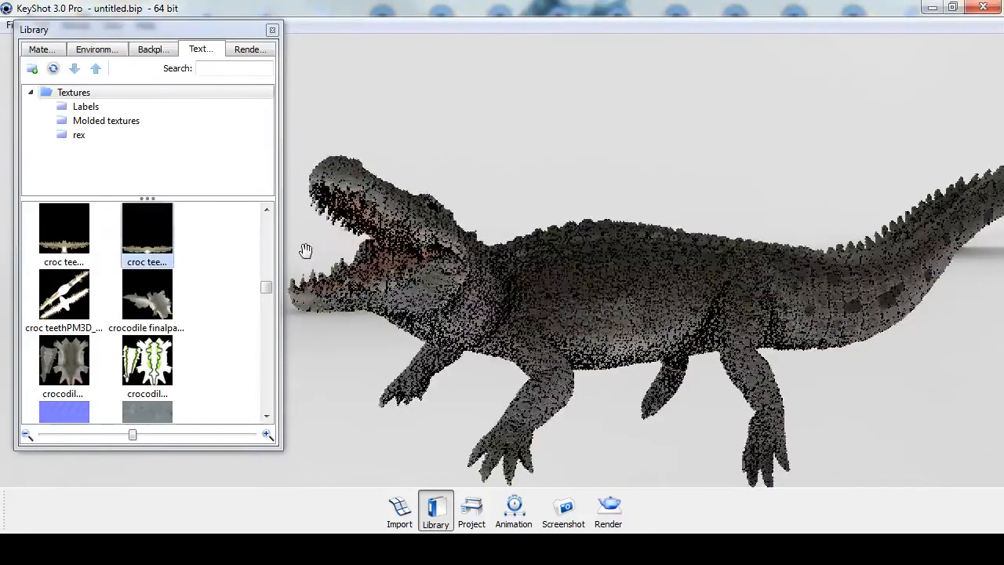
# Hide the outer part covering the crocodile's eye
pyautogui.scroll(5, 460, 264)
pyautogui.moveTo(469, 251); pyautogui.dragTo(622, 172)
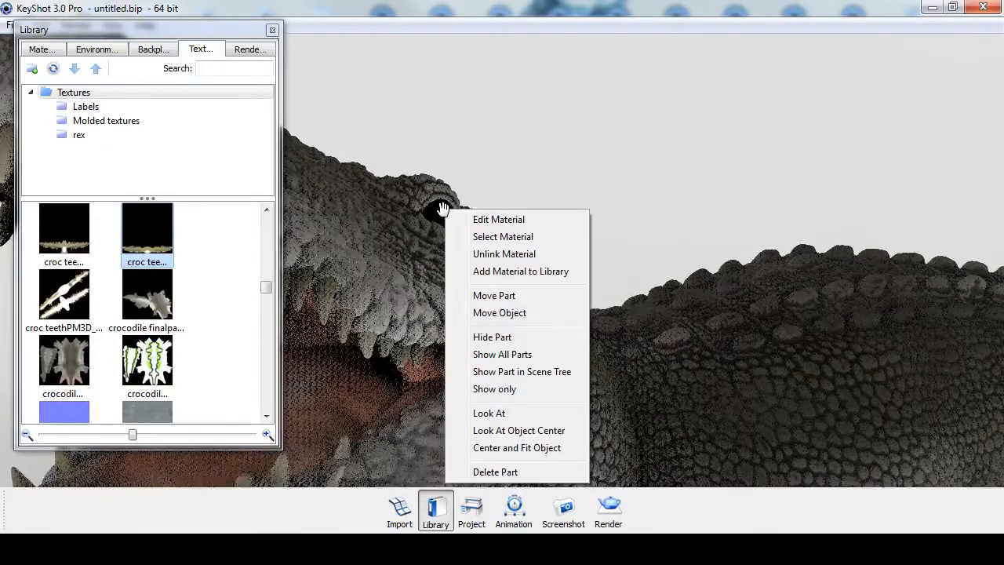
pyautogui.click(474, 336)
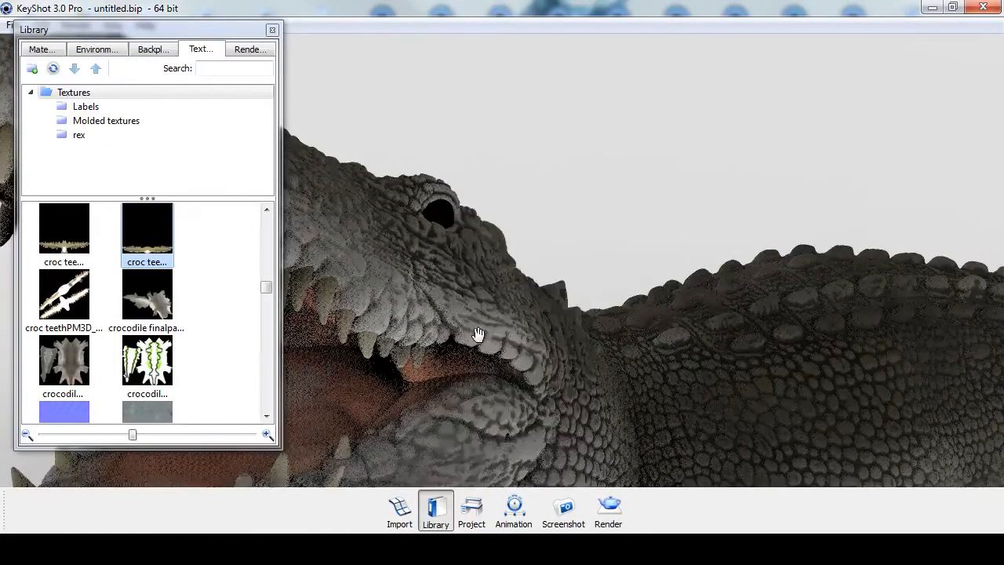
# Import the Croc eyes inner_1-TM_u0_v0 texture from the keyshot vids folder on the Desktop into the texture library
pyautogui.click(75, 68)
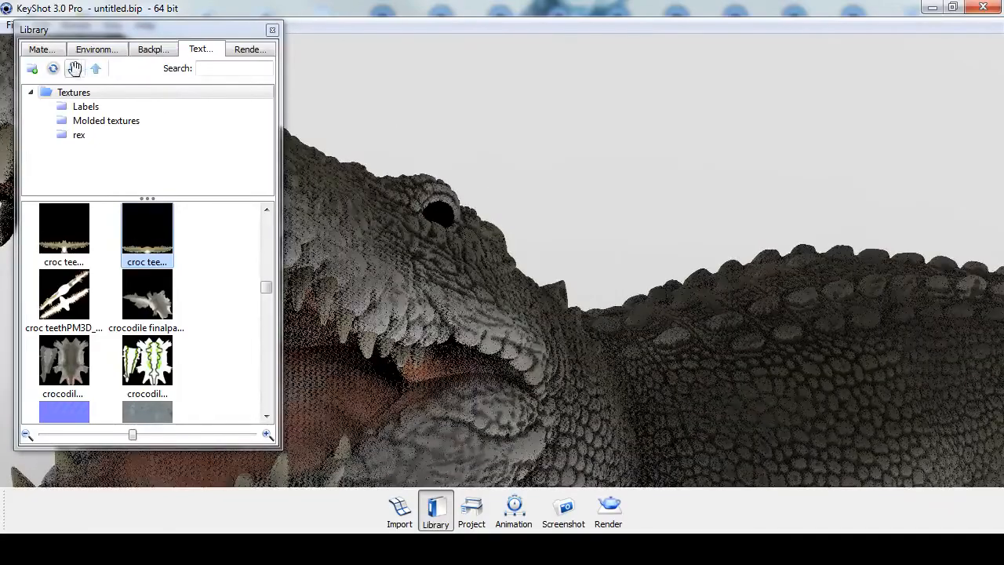
pyautogui.click(71, 124)
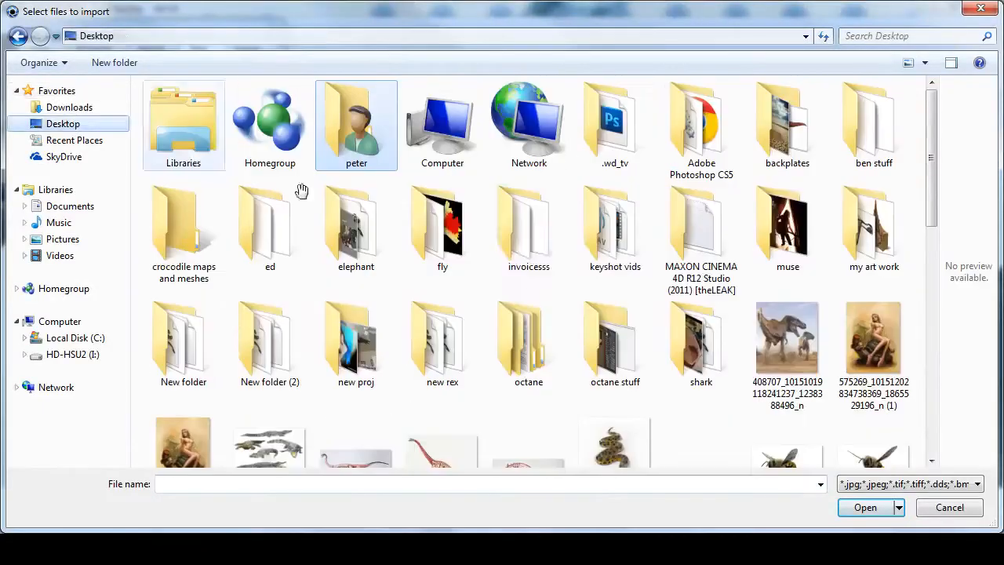
pyautogui.doubleClick(624, 228)
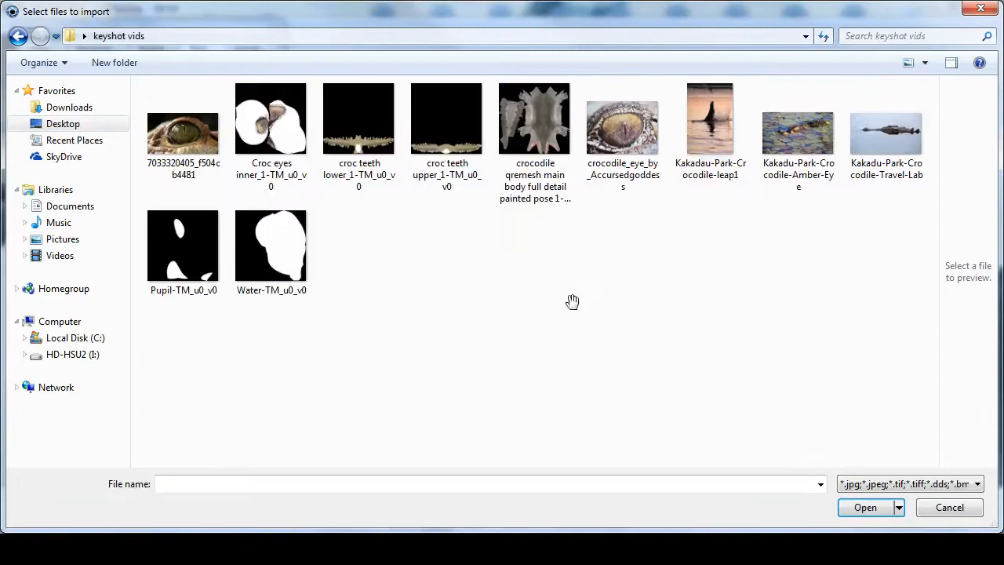
pyautogui.doubleClick(270, 117)
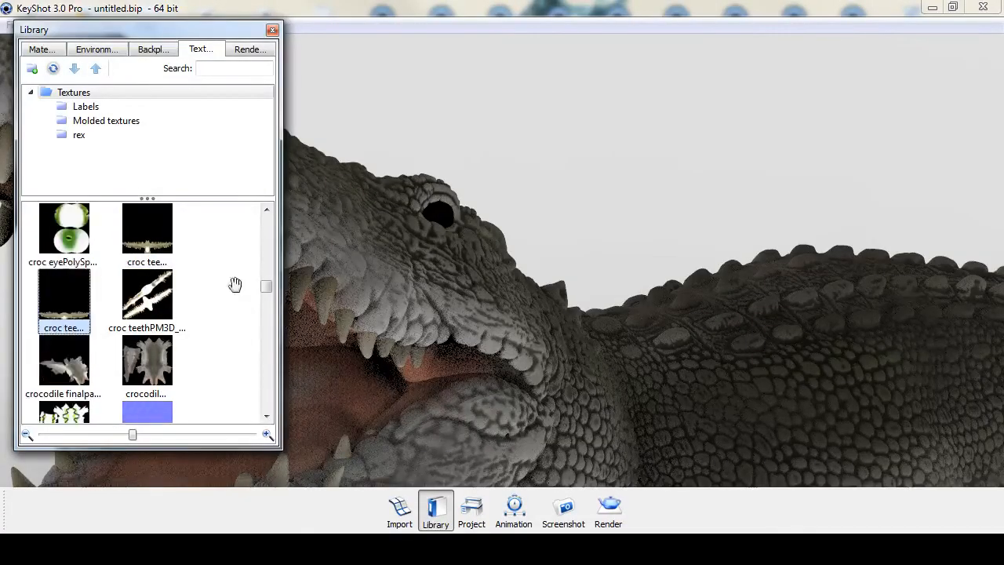
# Apply the Croc eyes inner texture to the crocodile's eye as a color map
pyautogui.moveTo(266, 288); pyautogui.dragTo(272, 238)
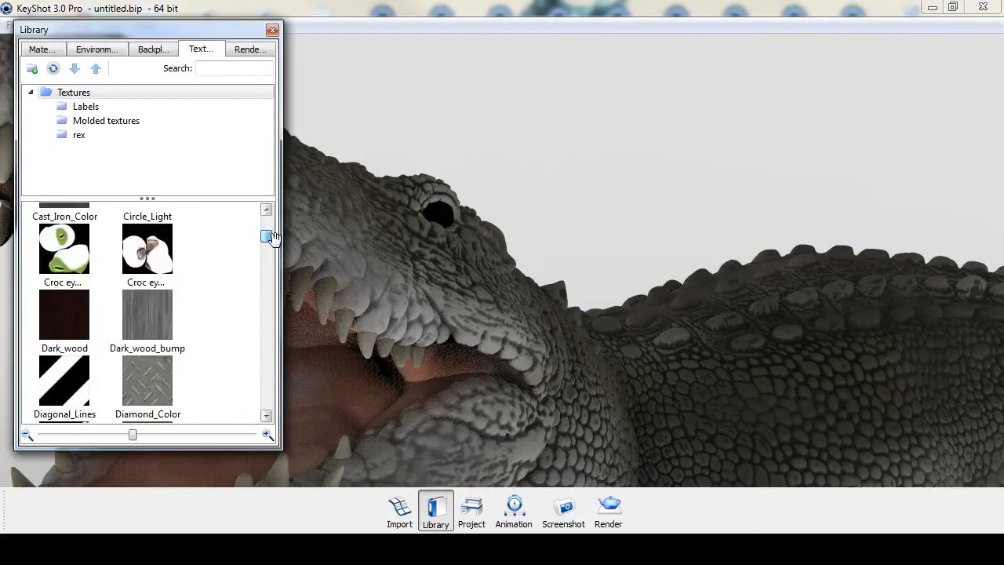
pyautogui.click(572, 167)
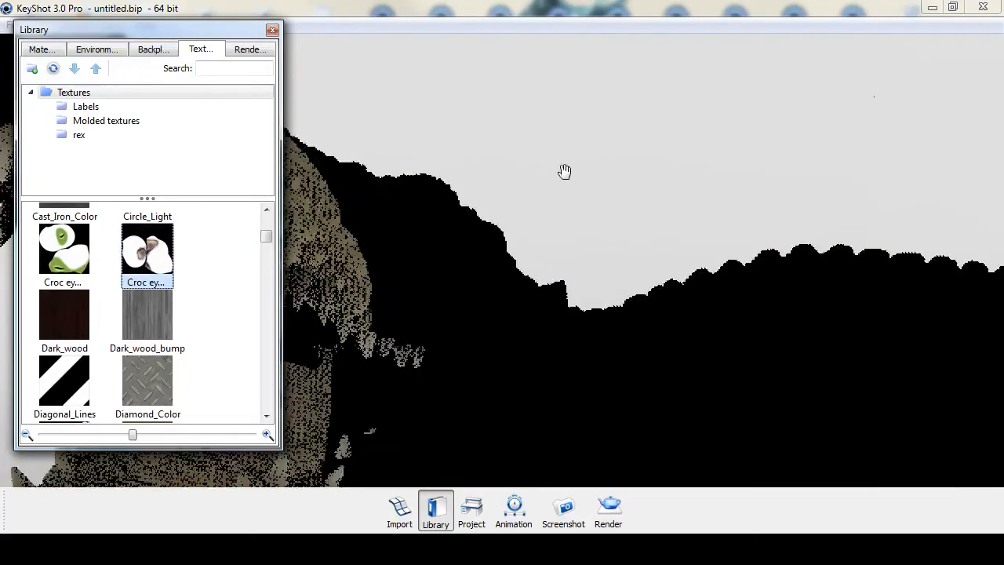
pyautogui.moveTo(432, 213); pyautogui.dragTo(437, 214)
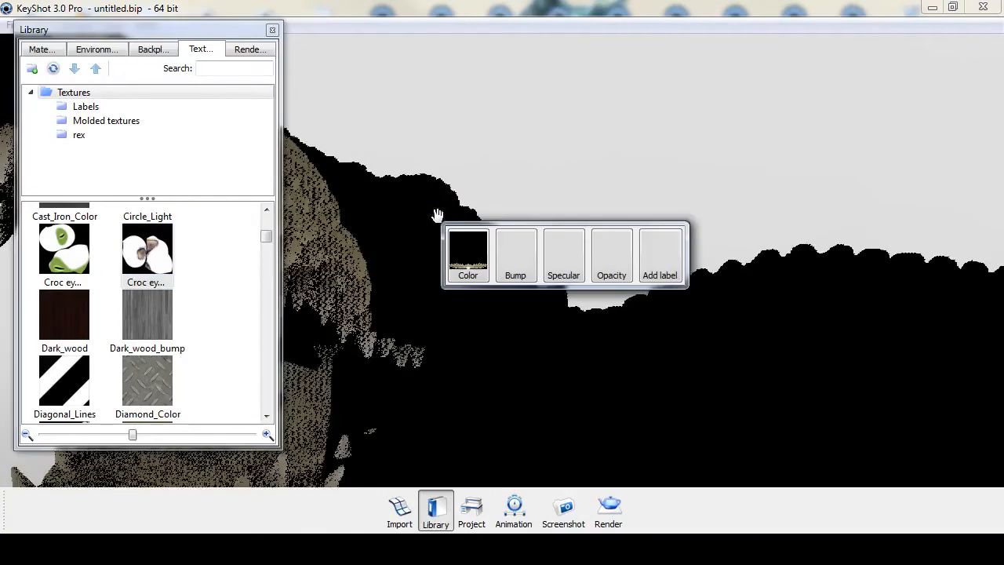
pyautogui.click(467, 255)
# Reapply the painted crocodile main body texture to the body as a color map
pyautogui.moveTo(565, 181); pyautogui.dragTo(614, 183)
pyautogui.moveTo(265, 236)
pyautogui.mouseDown()
pyautogui.moveTo(264, 224)
pyautogui.moveTo(267, 289)
pyautogui.mouseUp()
pyautogui.moveTo(154, 293); pyautogui.dragTo(420, 411)
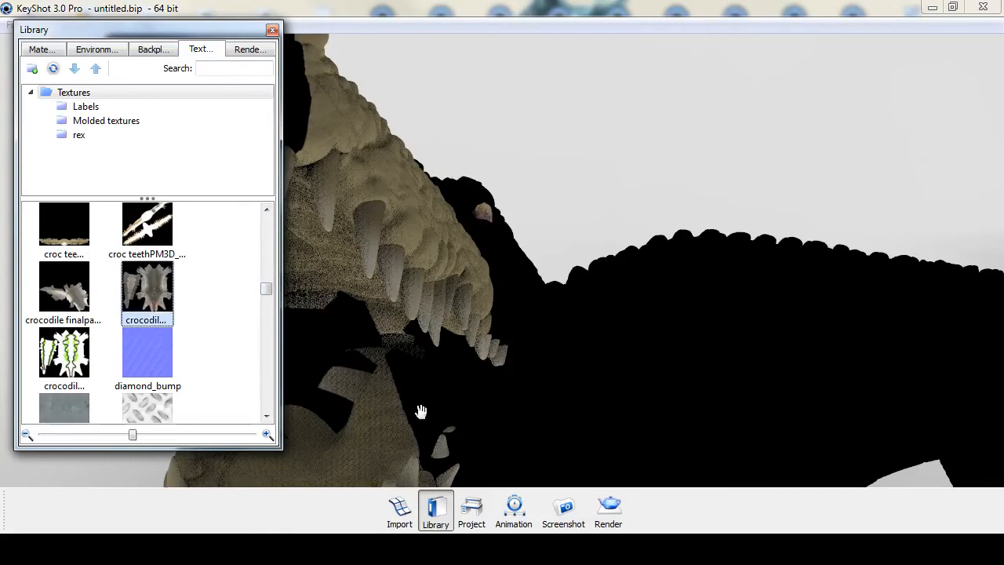
pyautogui.moveTo(783, 380); pyautogui.dragTo(776, 386)
pyautogui.click(810, 425)
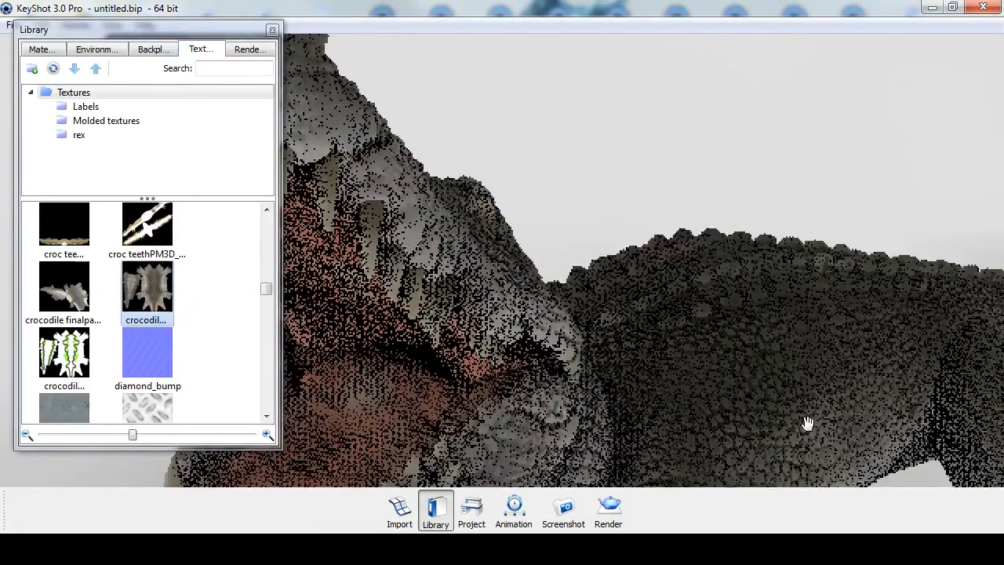
# Try the bright green clear rough plastic from the Plastic materials on the crocodile's body
pyautogui.scroll(-5, 577, 199)
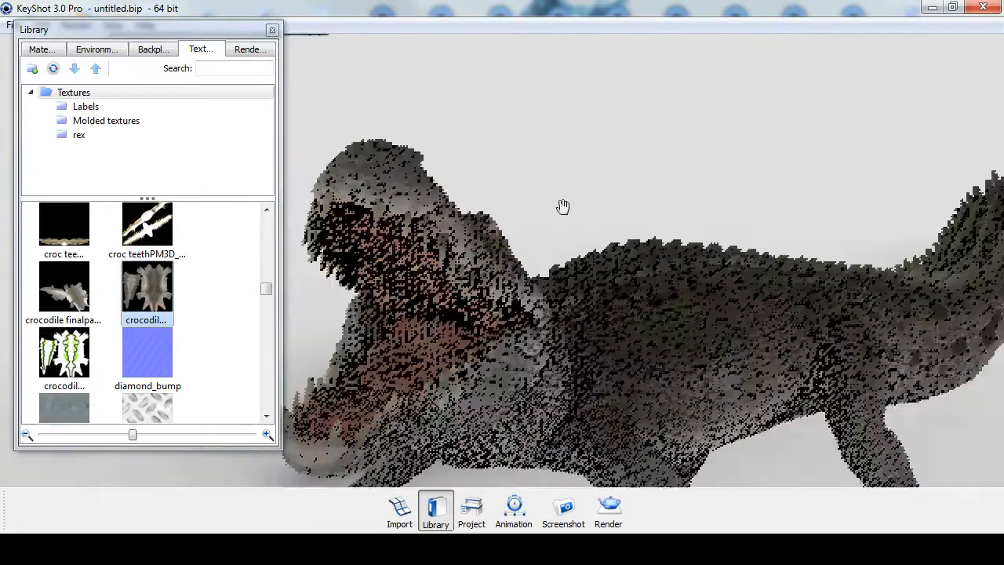
pyautogui.moveTo(635, 193); pyautogui.dragTo(459, 151)
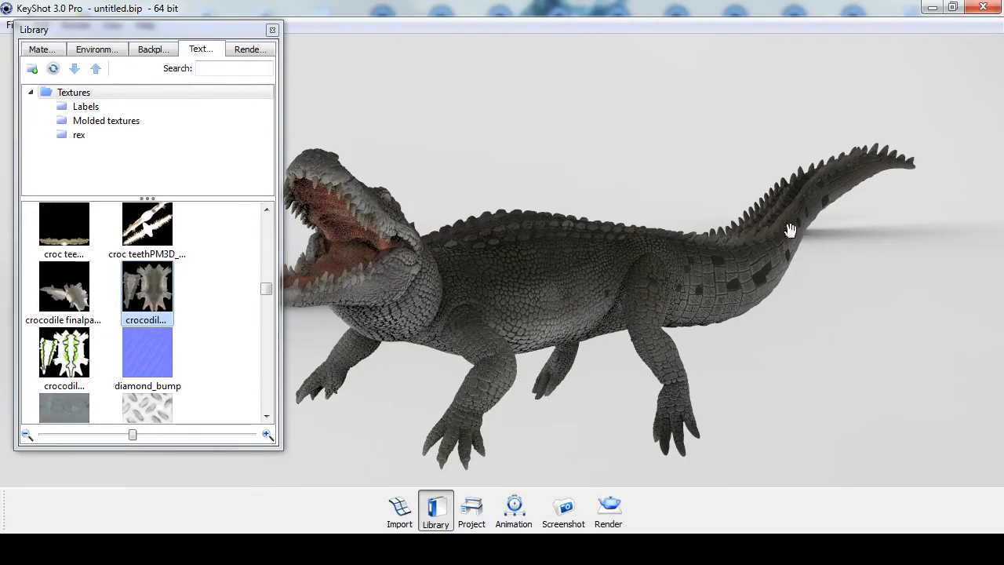
pyautogui.click(44, 50)
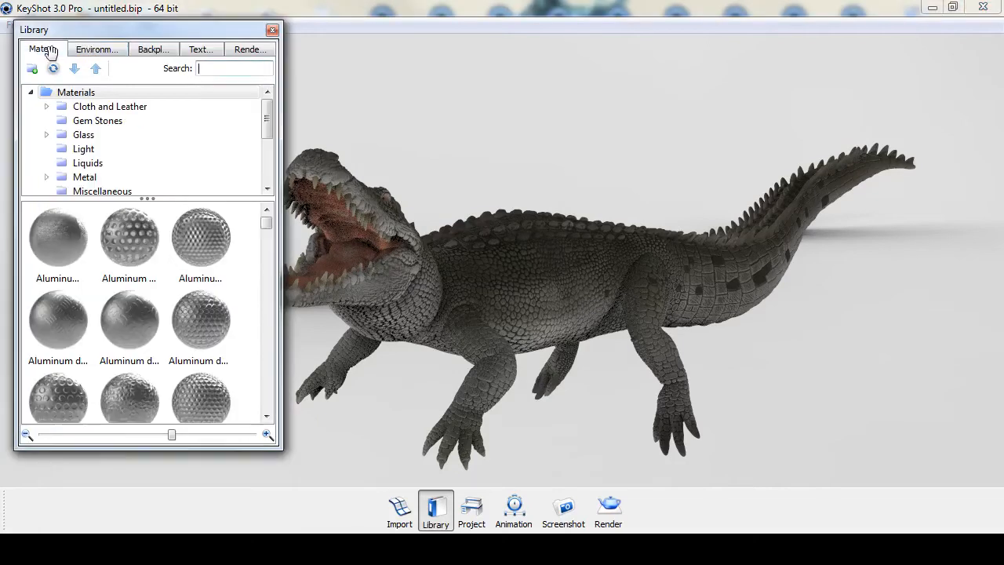
pyautogui.moveTo(267, 124); pyautogui.dragTo(267, 146)
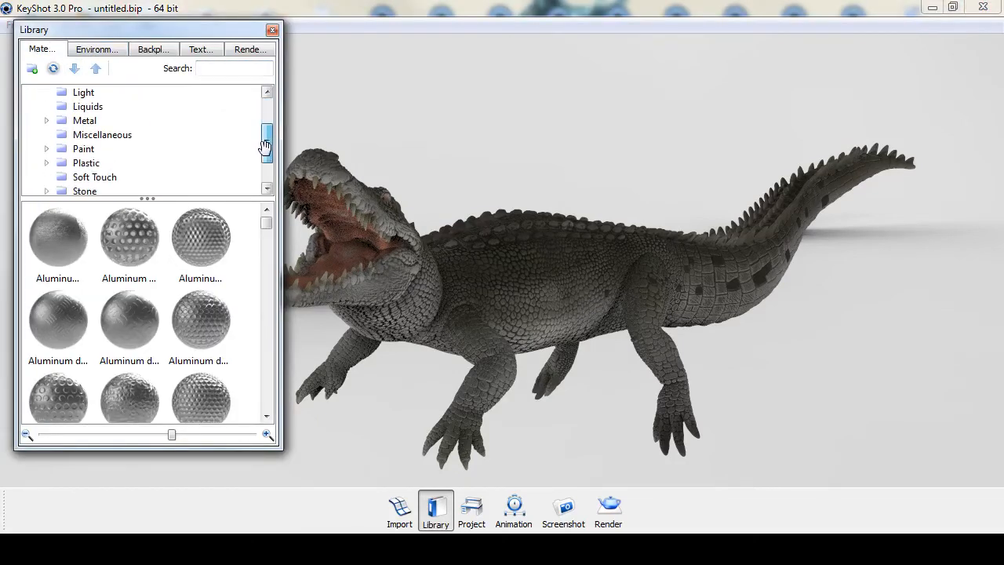
pyautogui.click(90, 162)
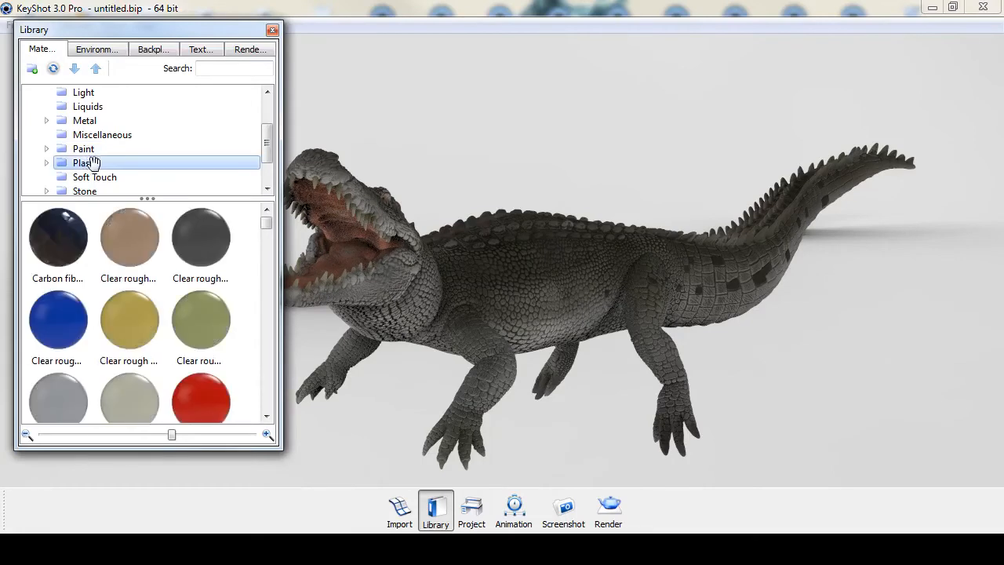
pyautogui.moveTo(259, 224); pyautogui.dragTo(265, 246)
pyautogui.moveTo(208, 264); pyautogui.dragTo(514, 279)
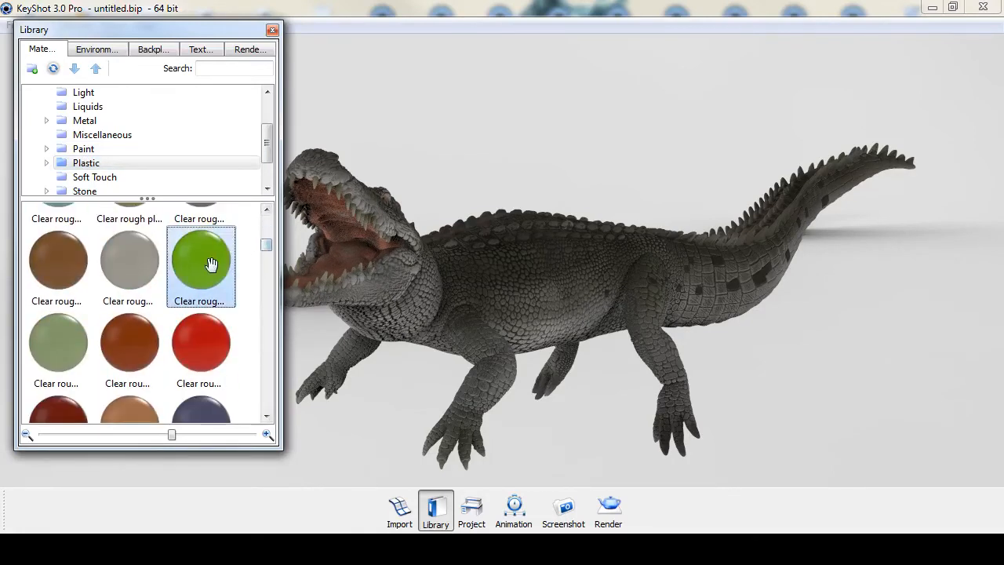
pyautogui.moveTo(592, 258); pyautogui.dragTo(620, 255)
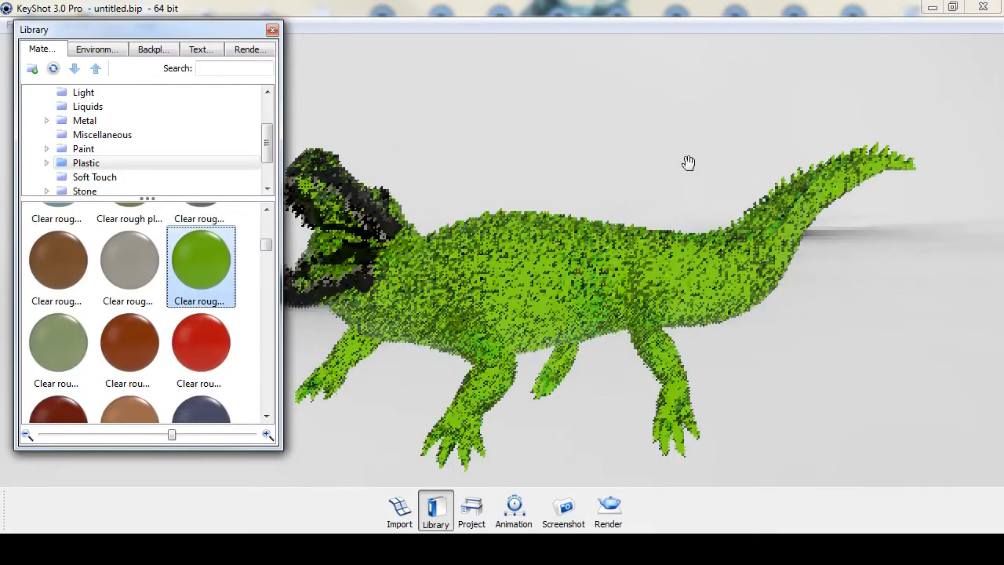
# Apply a grey hard shiny plastic to the crocodile's body and map the painted main body texture onto it as color
pyautogui.moveTo(266, 249); pyautogui.dragTo(263, 324)
pyautogui.moveTo(131, 366); pyautogui.dragTo(496, 279)
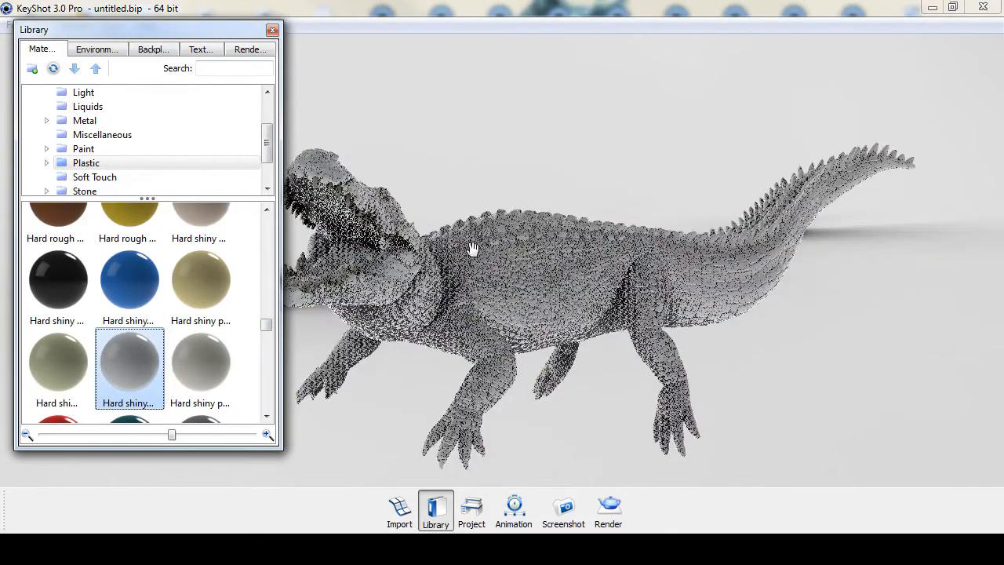
pyautogui.click(90, 49)
pyautogui.click(40, 48)
pyautogui.click(199, 49)
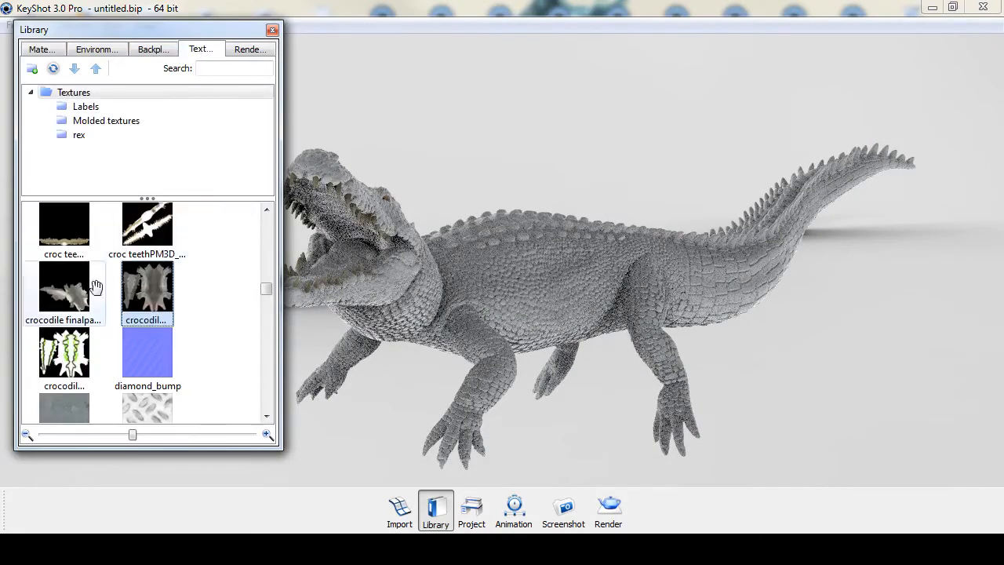
pyautogui.moveTo(538, 391); pyautogui.dragTo(538, 299)
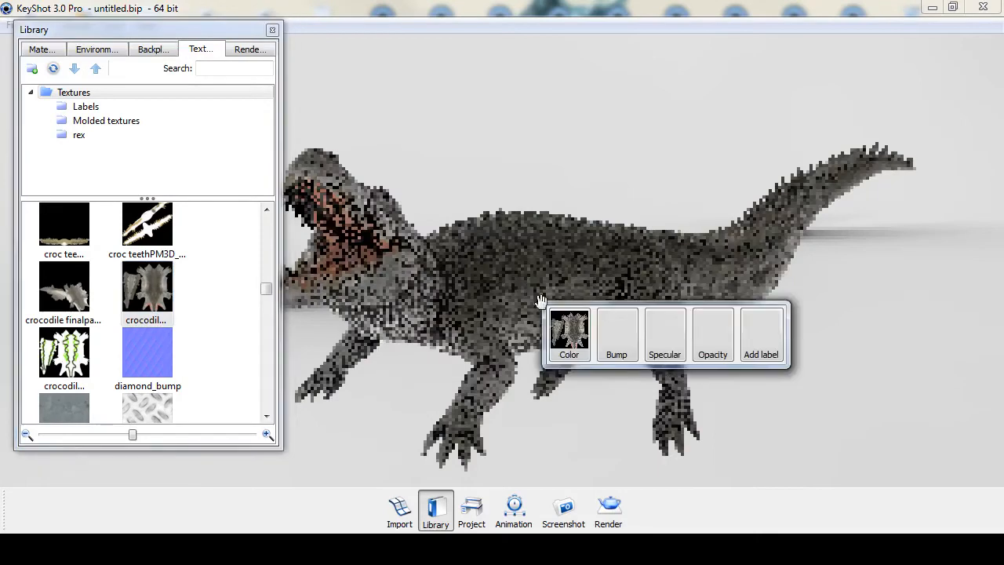
pyautogui.click(560, 333)
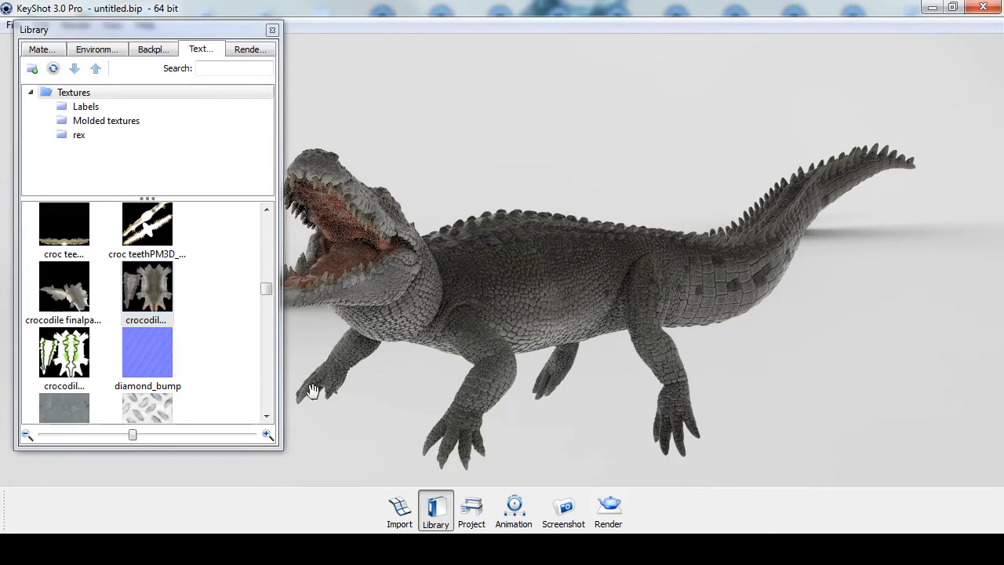
# Examine the body's plastic finish and texture from several angles and up close around the head
pyautogui.moveTo(371, 422); pyautogui.dragTo(493, 365)
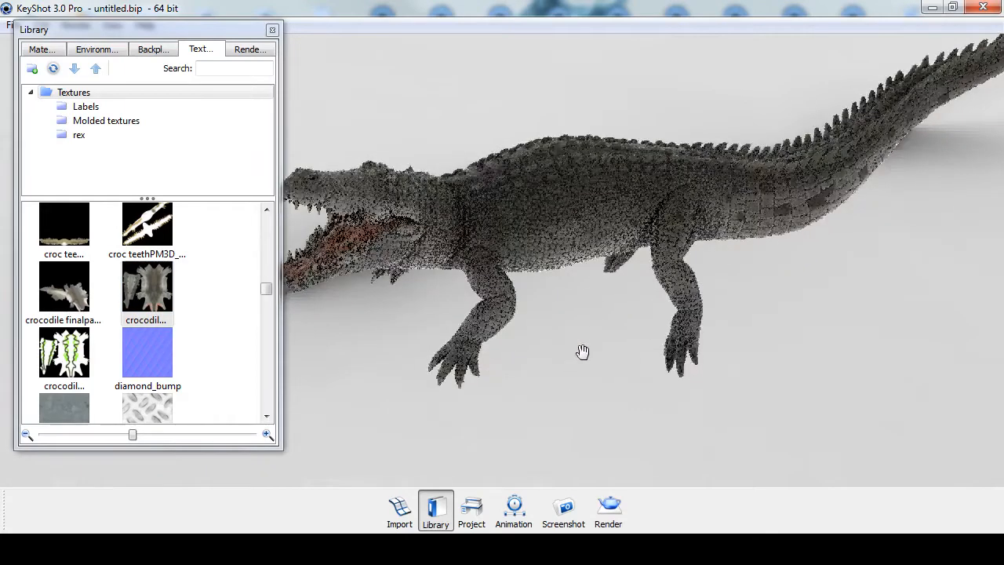
pyautogui.scroll(6, 583, 352)
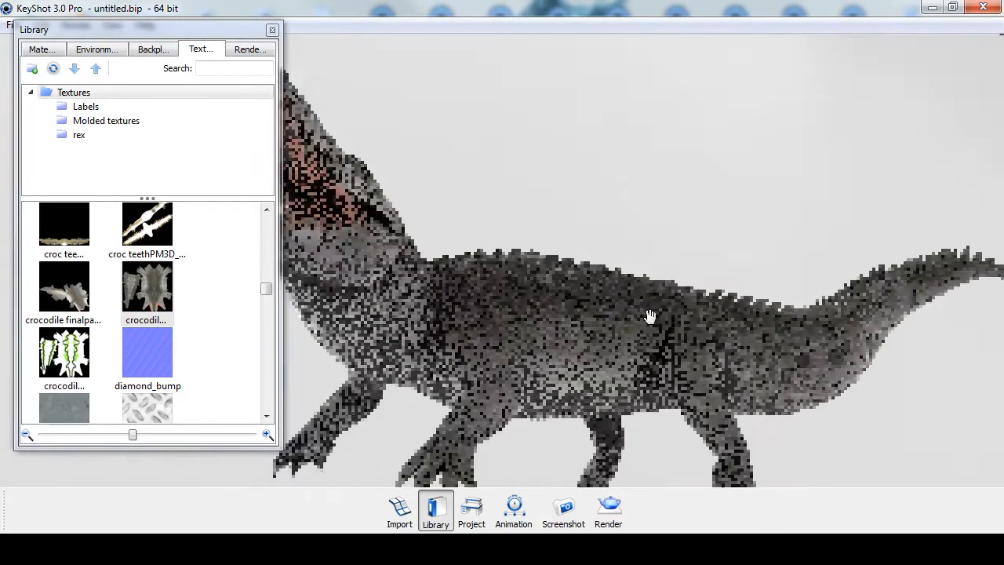
pyautogui.moveTo(651, 316); pyautogui.dragTo(487, 273)
pyautogui.moveTo(487, 273); pyautogui.dragTo(769, 302, button='middle')
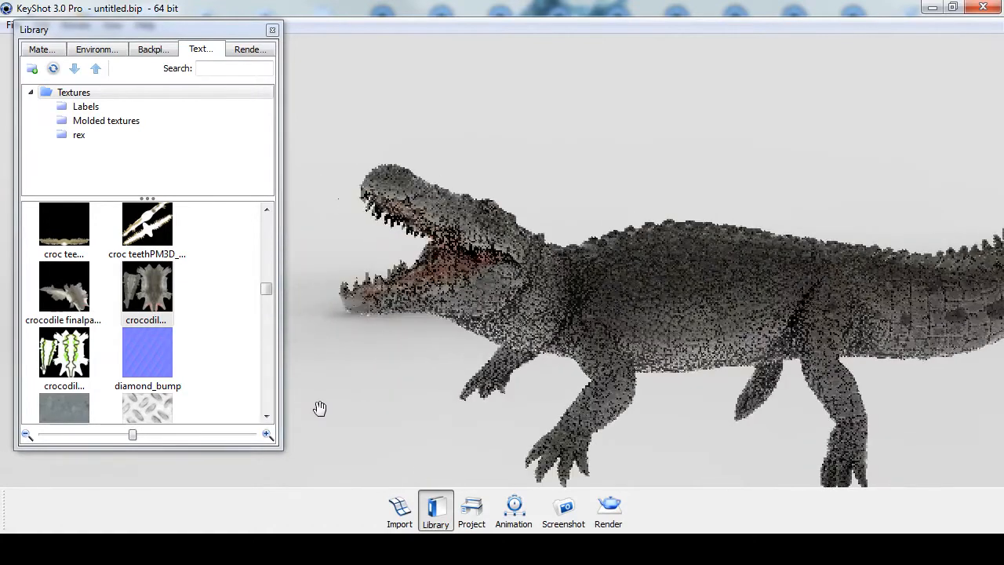
pyautogui.scroll(4, 390, 330)
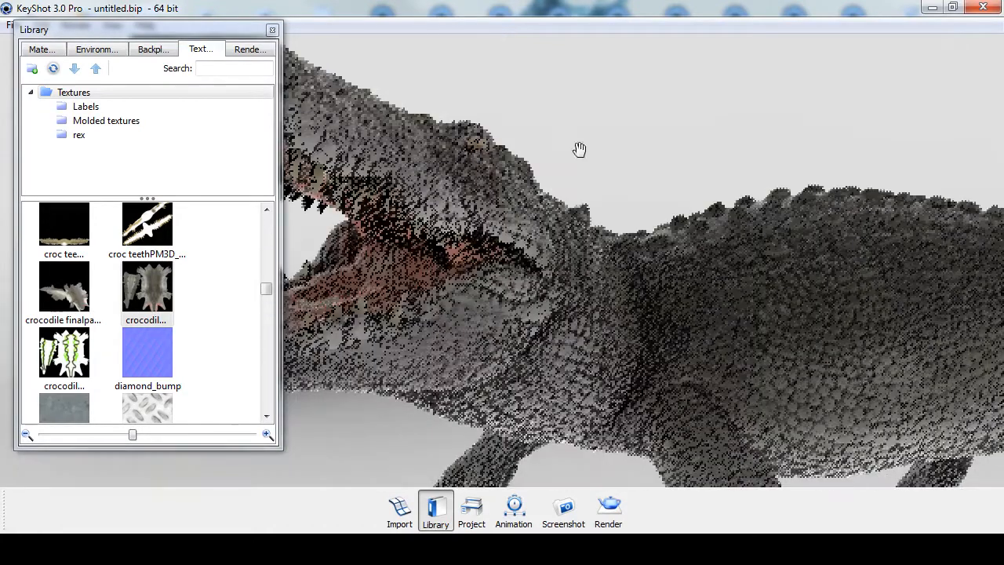
pyautogui.scroll(5, 706, 141)
pyautogui.scroll(-3, 800, 154)
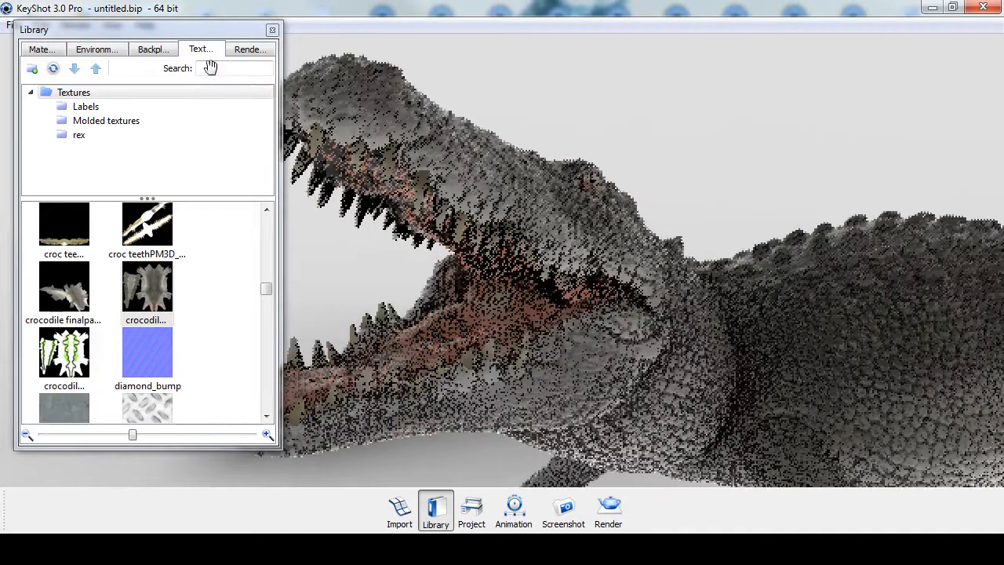
# Apply a light grey hard shiny plastic to the crocodile's lower teeth, upper teeth and eye
pyautogui.click(34, 48)
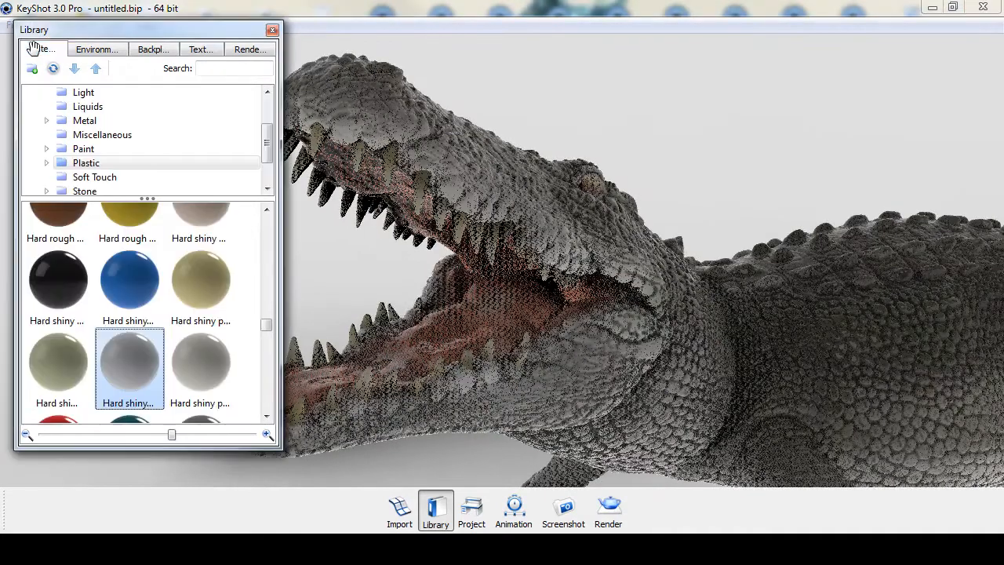
pyautogui.click(195, 359)
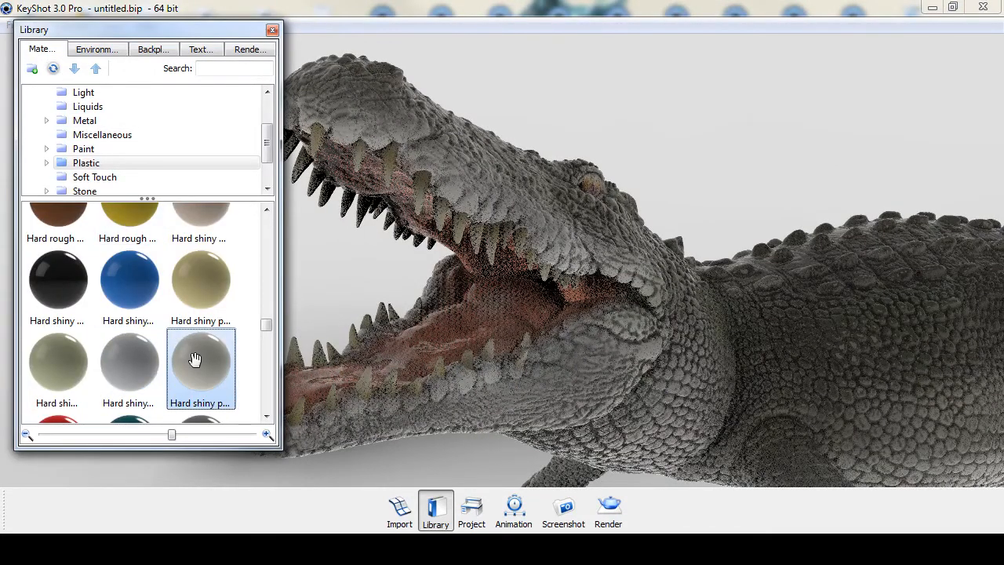
pyautogui.moveTo(226, 359); pyautogui.dragTo(360, 334)
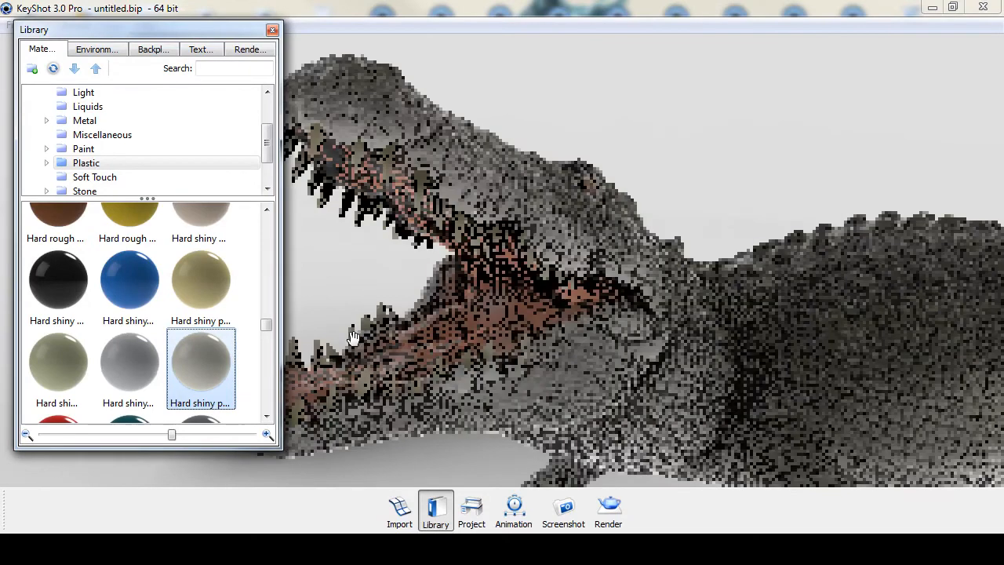
pyautogui.moveTo(327, 279); pyautogui.dragTo(343, 203)
pyautogui.moveTo(186, 365); pyautogui.dragTo(588, 188)
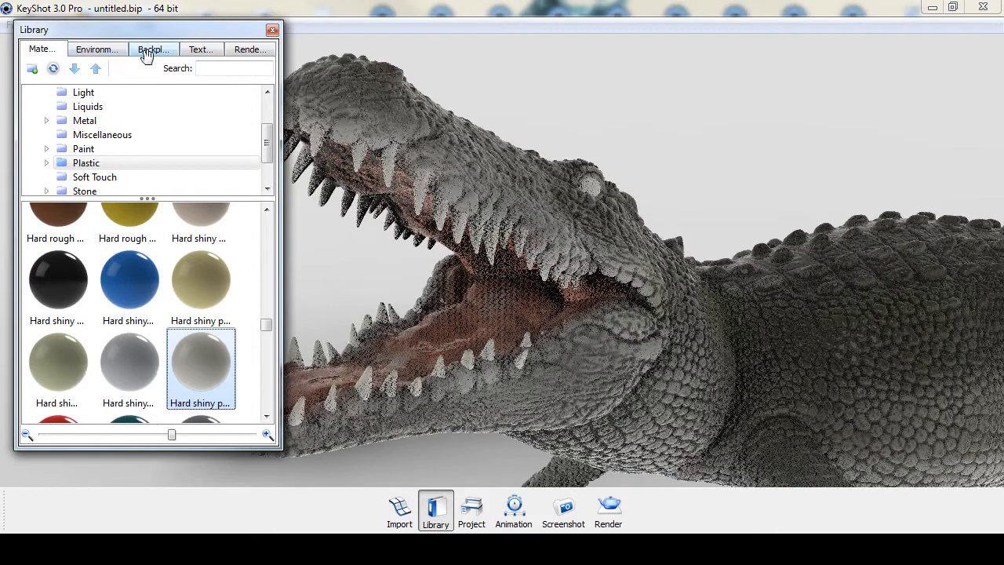
# Try the croc teeth texture beside the green croc eye texture as the upper teeth's color map
pyautogui.click(203, 49)
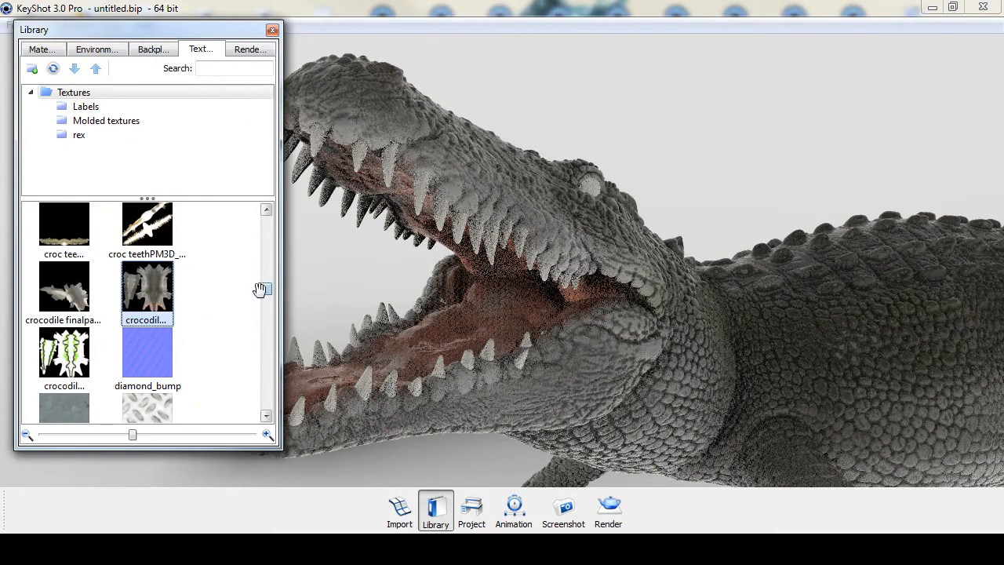
pyautogui.scroll(4, 264, 289)
pyautogui.scroll(-3, 265, 288)
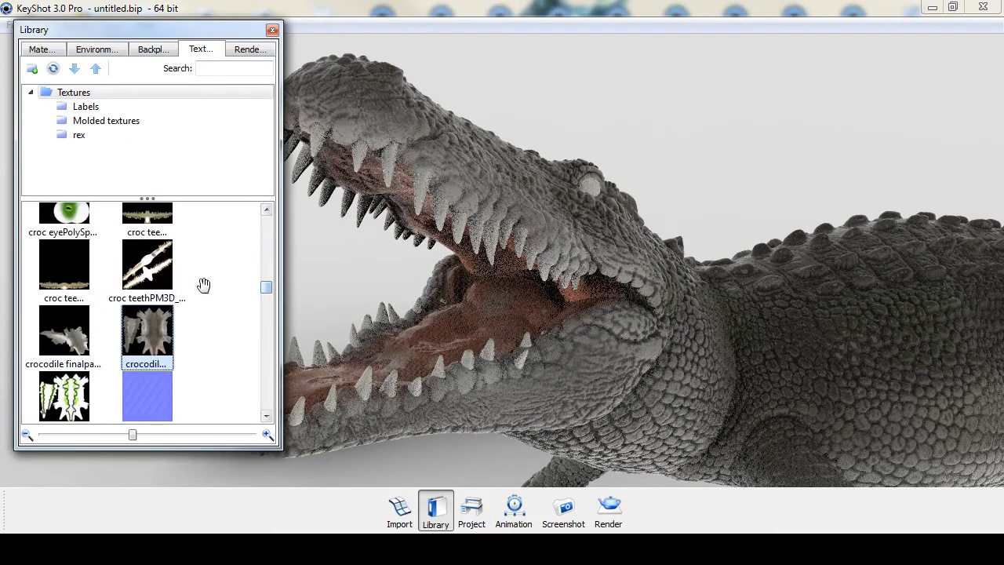
pyautogui.click(159, 213)
pyautogui.moveTo(294, 178); pyautogui.dragTo(298, 223)
pyautogui.click(333, 213)
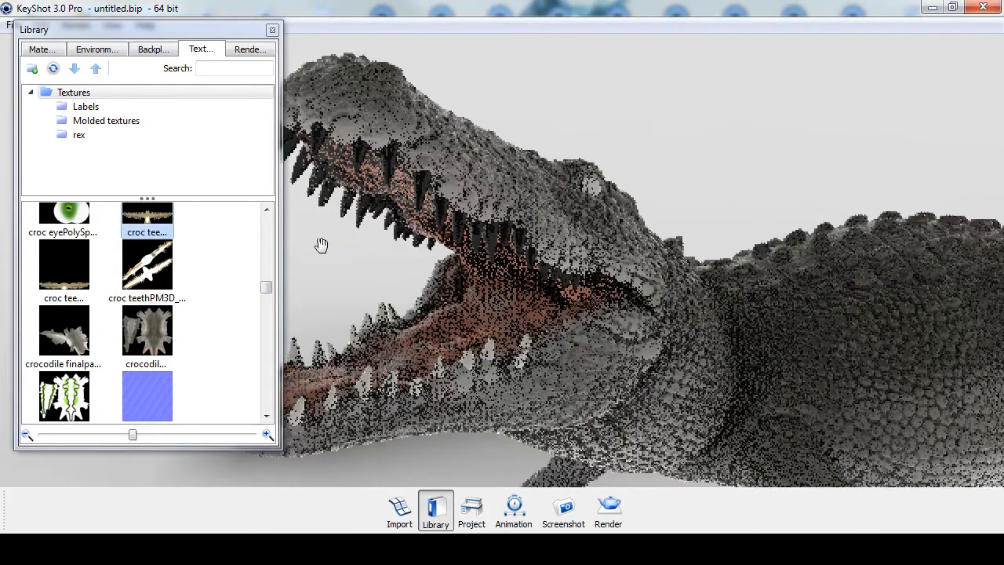
# Map one croc teeth texture as color onto the lower teeth and the other, mostly black one onto the upper teeth
pyautogui.moveTo(132, 222); pyautogui.dragTo(313, 351)
pyautogui.click(353, 391)
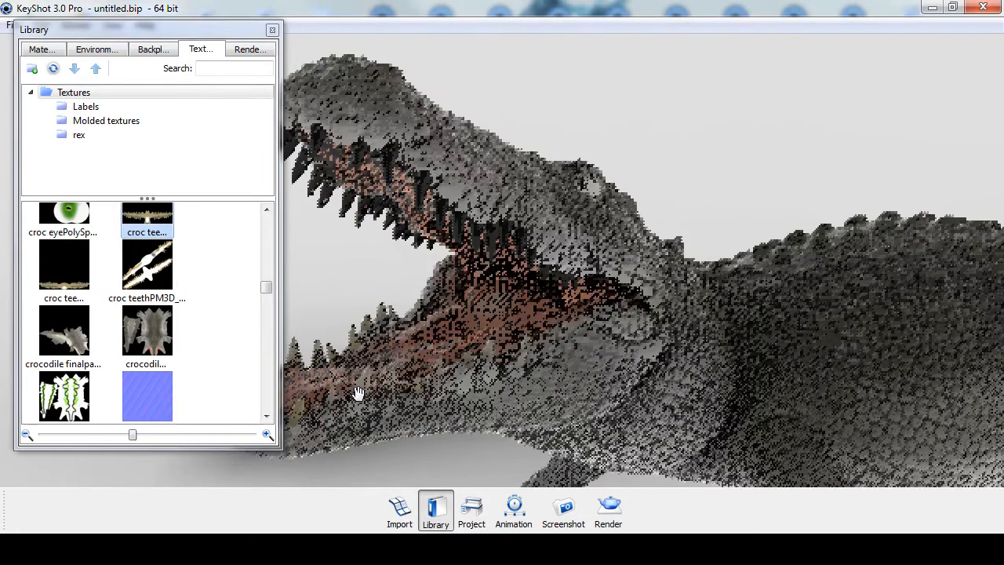
pyautogui.moveTo(63, 267); pyautogui.dragTo(312, 186)
pyautogui.click(342, 225)
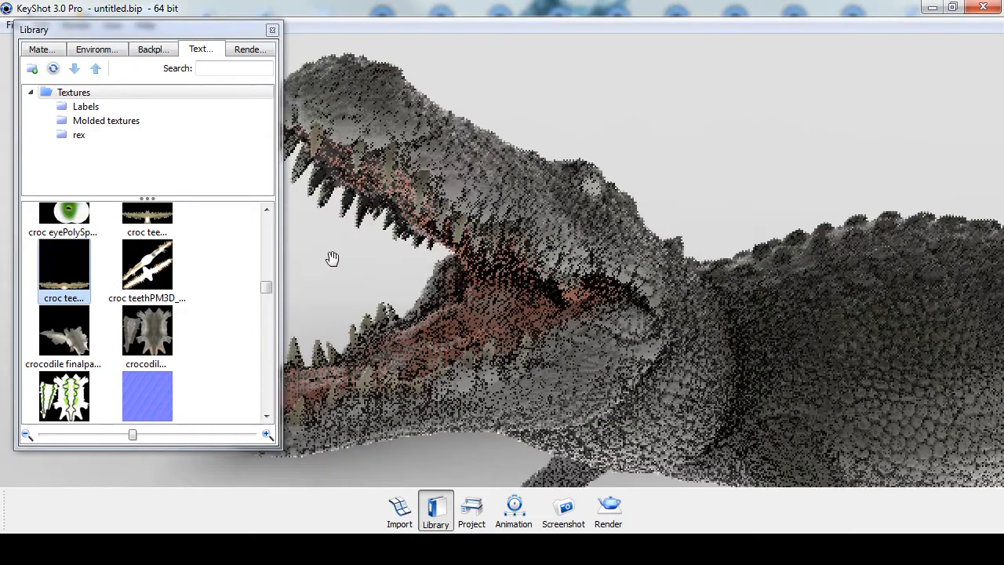
# Map the painted croc eye texture onto the crocodile's eye as color
pyautogui.moveTo(264, 282); pyautogui.dragTo(266, 234)
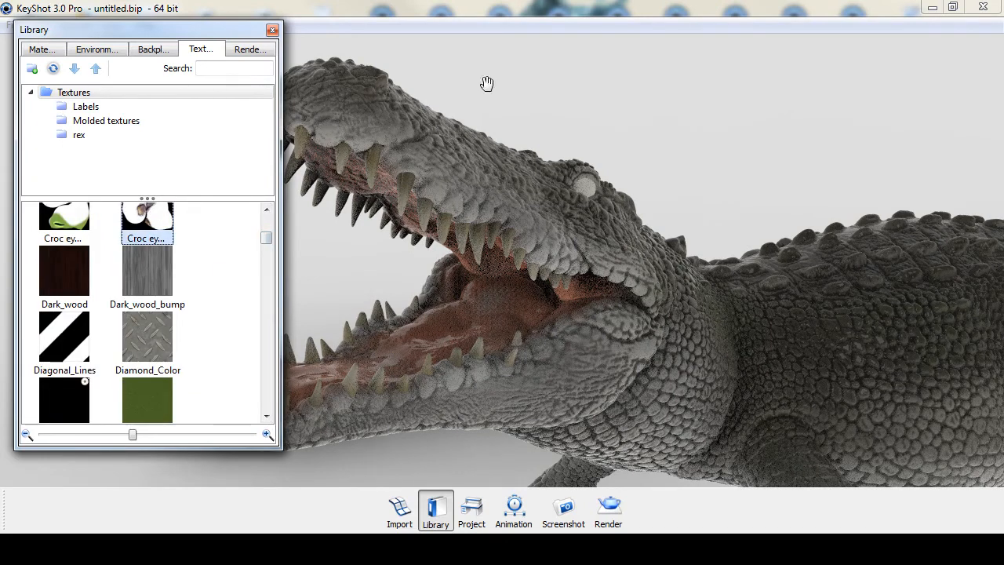
pyautogui.moveTo(402, 94); pyautogui.dragTo(661, 173)
pyautogui.moveTo(587, 187); pyautogui.dragTo(587, 187)
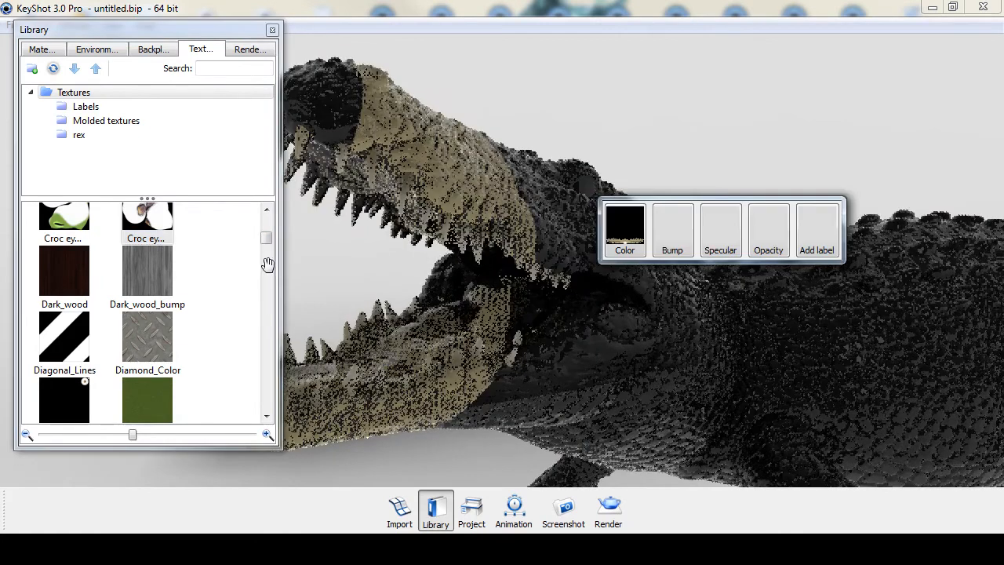
pyautogui.click(626, 234)
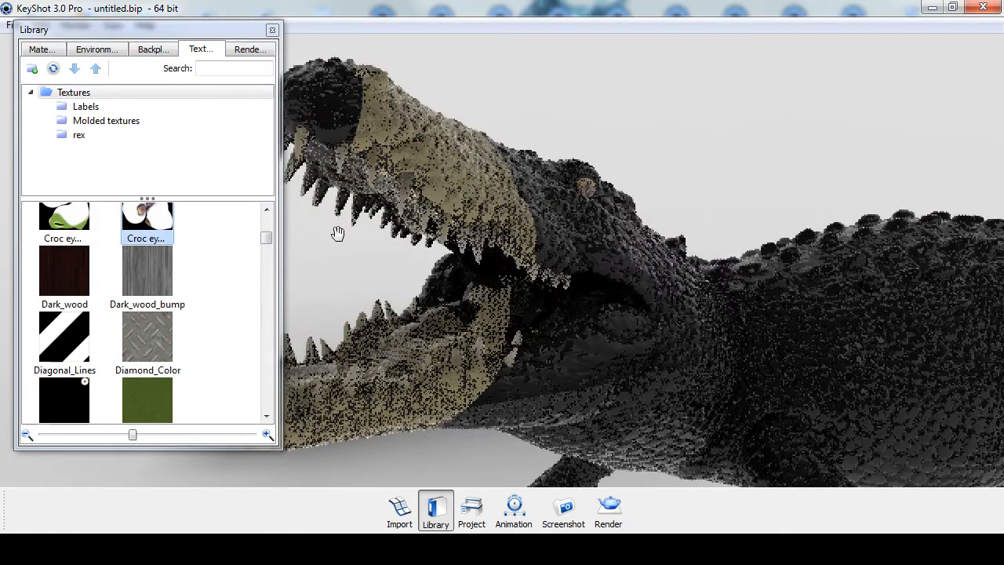
# Reapply the painted main body texture as color on the crocodile's body
pyautogui.moveTo(265, 237); pyautogui.dragTo(251, 292)
pyautogui.scroll(-1, 266, 250)
pyautogui.click(139, 290)
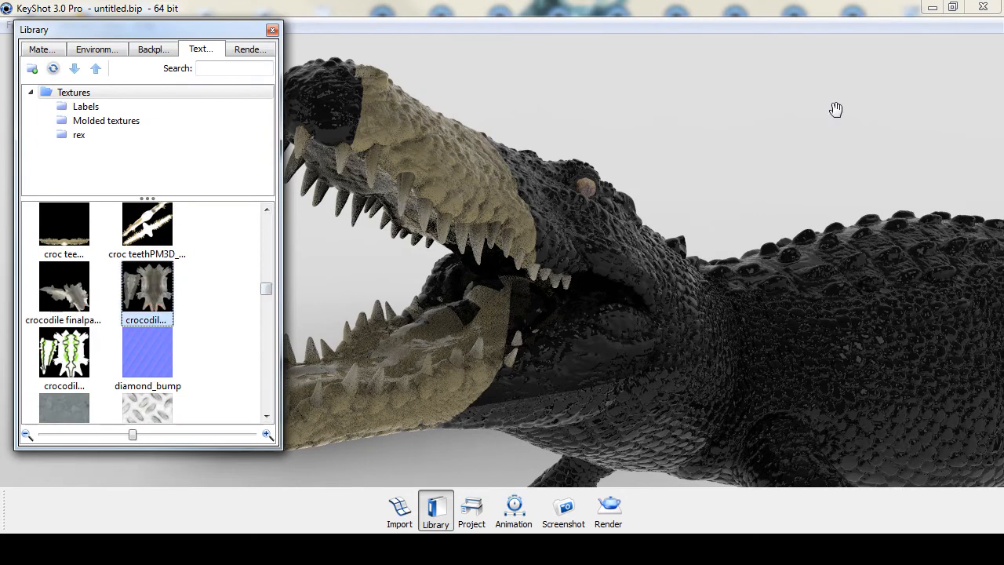
pyautogui.moveTo(835, 109); pyautogui.dragTo(853, 327)
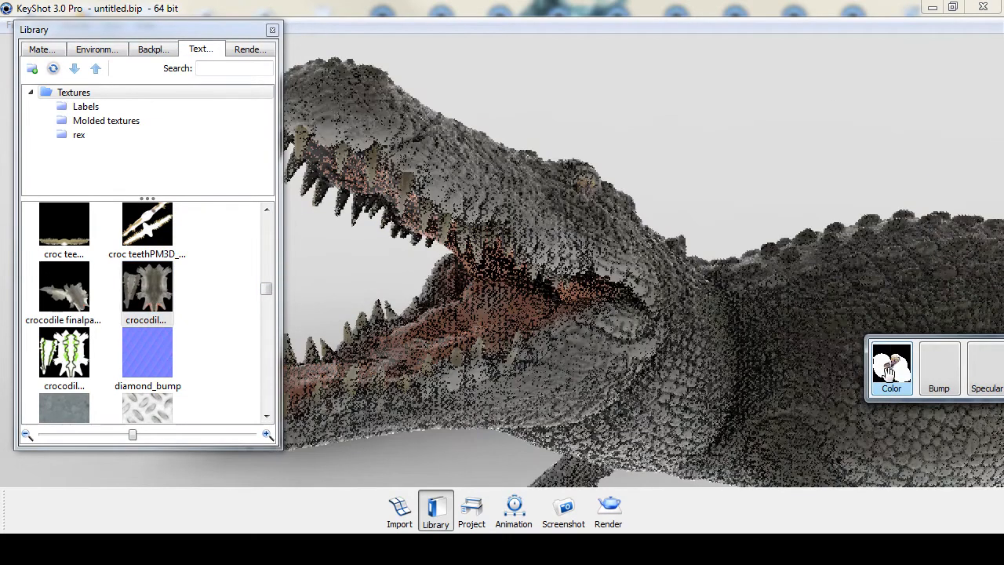
pyautogui.click(889, 369)
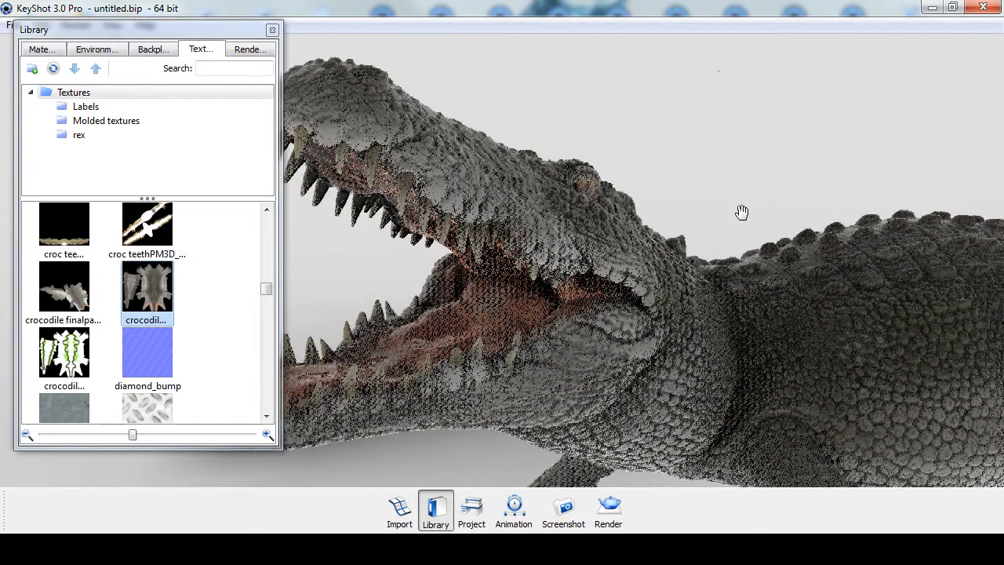
pyautogui.scroll(-5, 742, 214)
pyautogui.moveTo(776, 289); pyautogui.dragTo(439, 202)
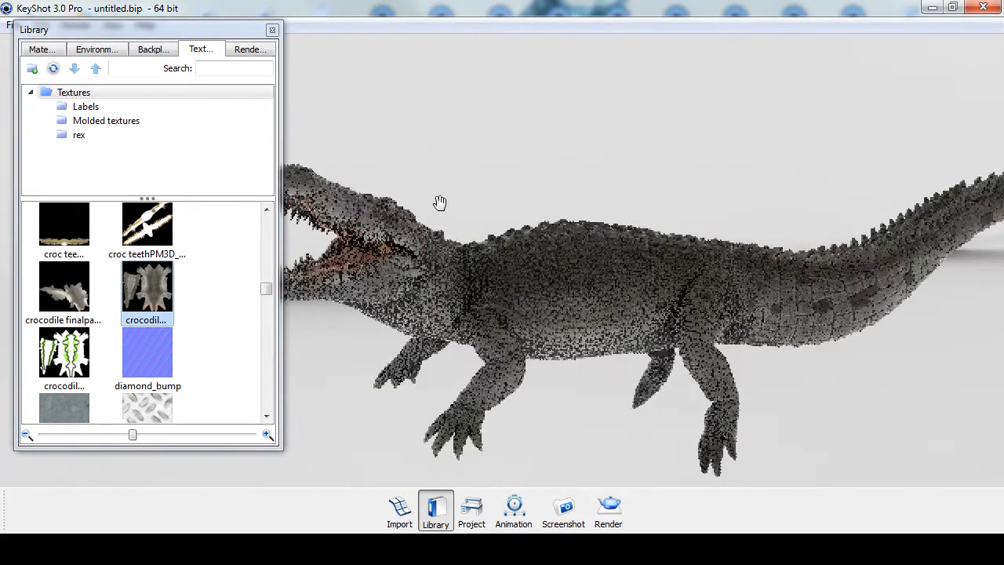
pyautogui.rightClick(412, 234)
pyautogui.click(460, 360)
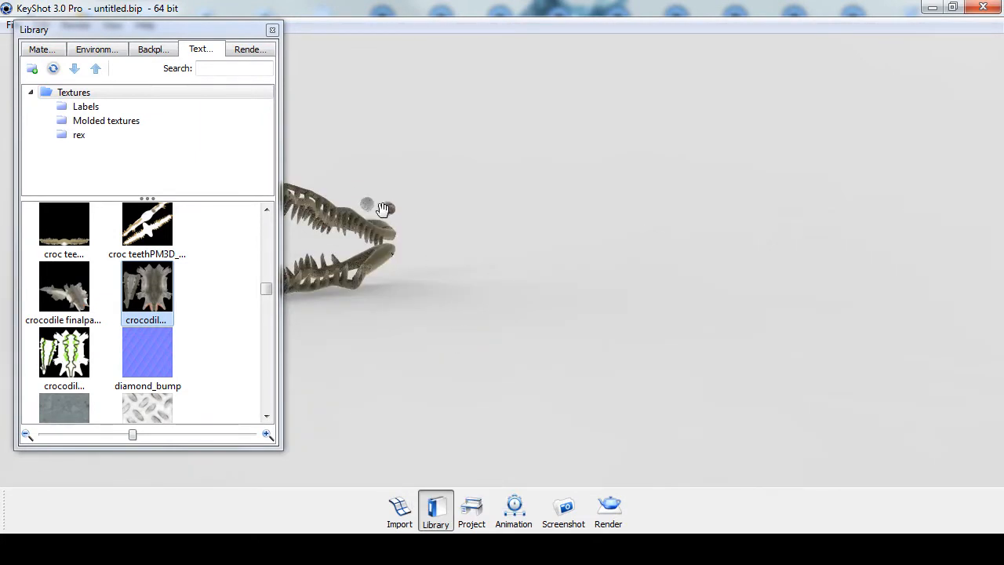
pyautogui.rightClick(383, 210)
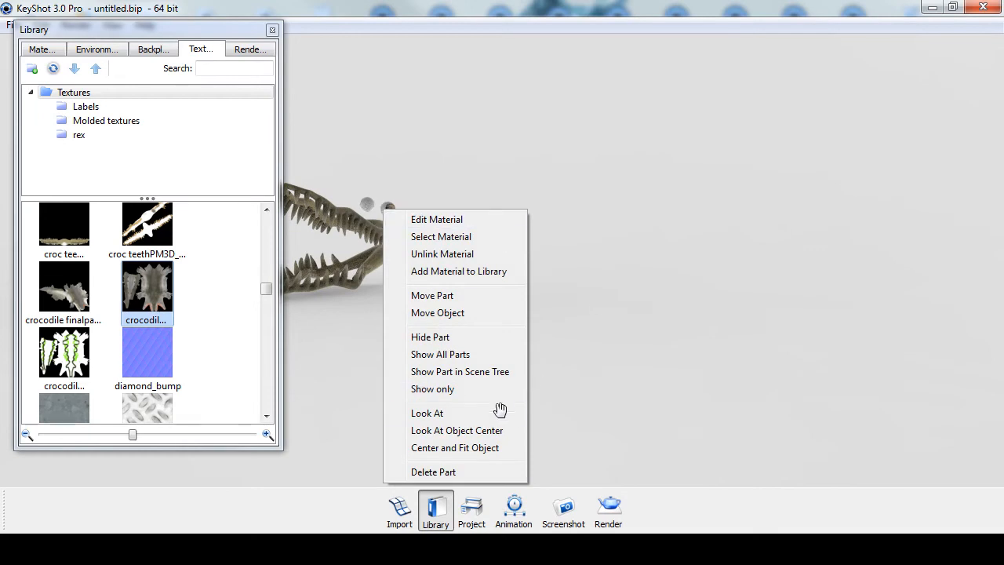
pyautogui.moveTo(578, 328); pyautogui.dragTo(524, 285)
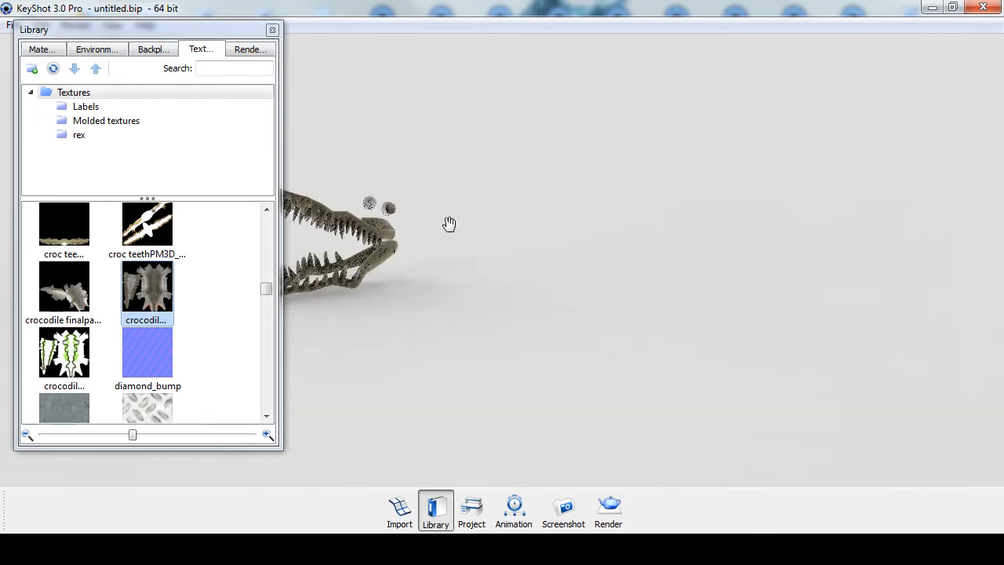
pyautogui.rightClick(553, 363)
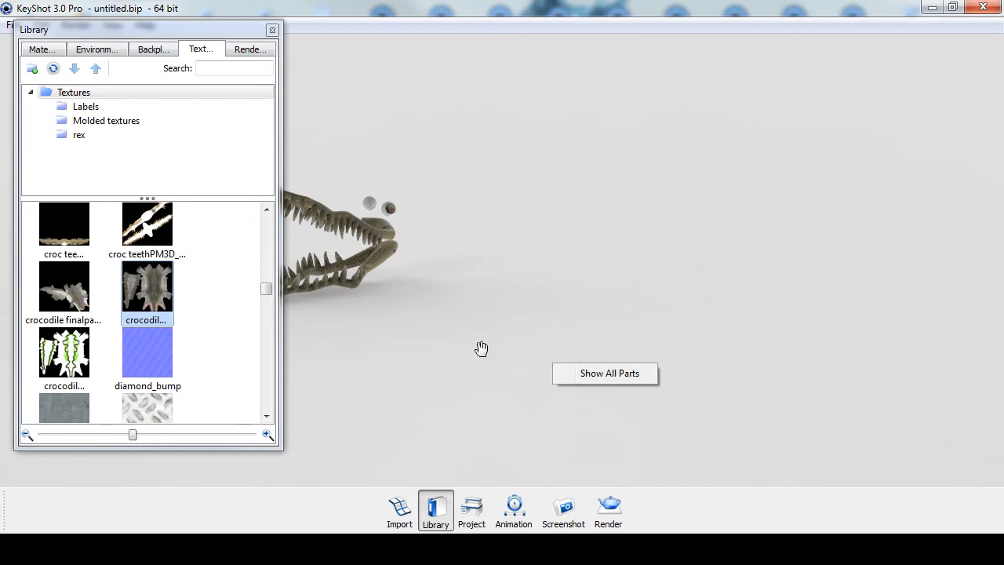
pyautogui.click(610, 374)
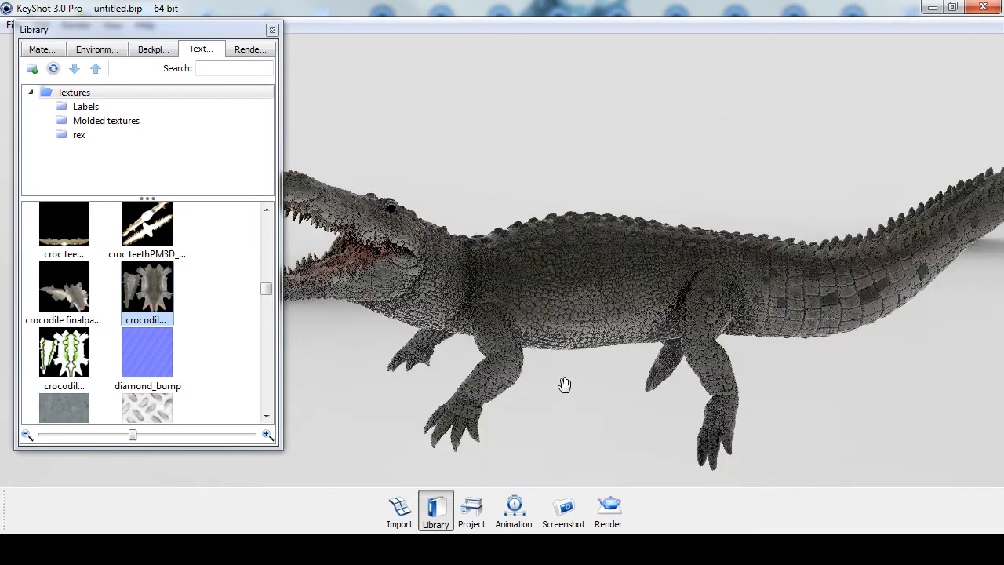
# Hide the crocodile's body and its light grey eye part
pyautogui.rightClick(357, 218)
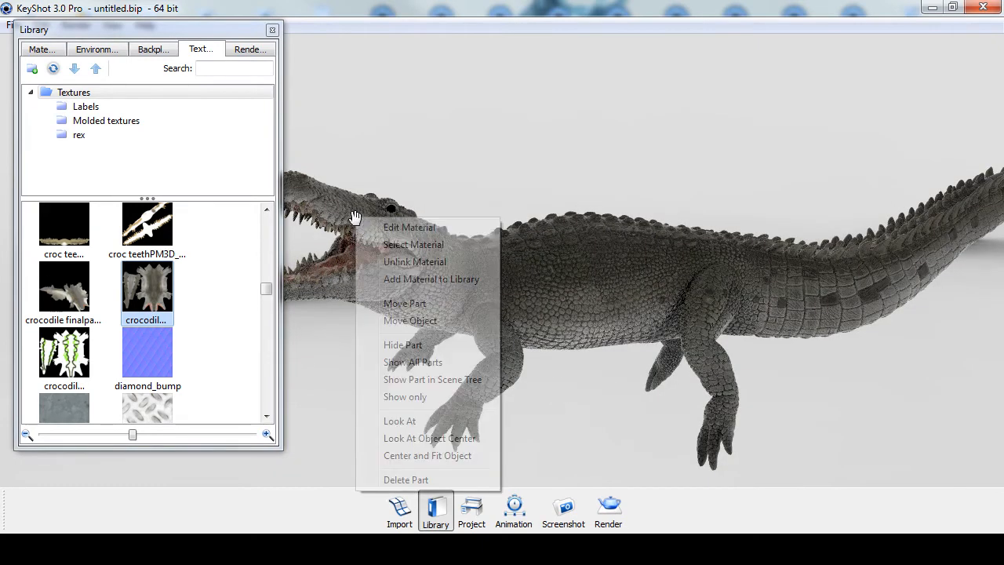
pyautogui.click(404, 345)
pyautogui.rightClick(369, 206)
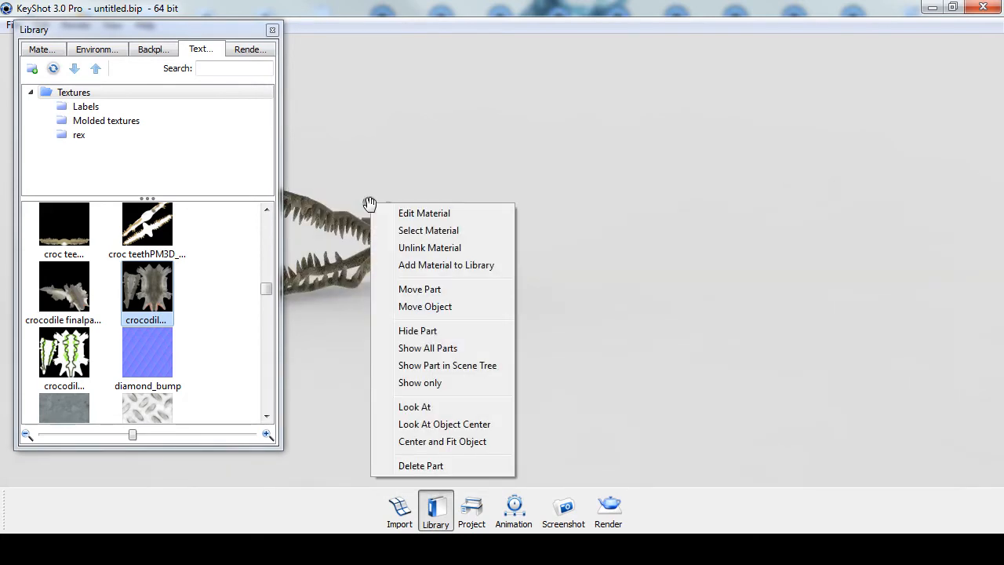
pyautogui.click(414, 332)
pyautogui.moveTo(459, 308); pyautogui.dragTo(740, 314, button='middle')
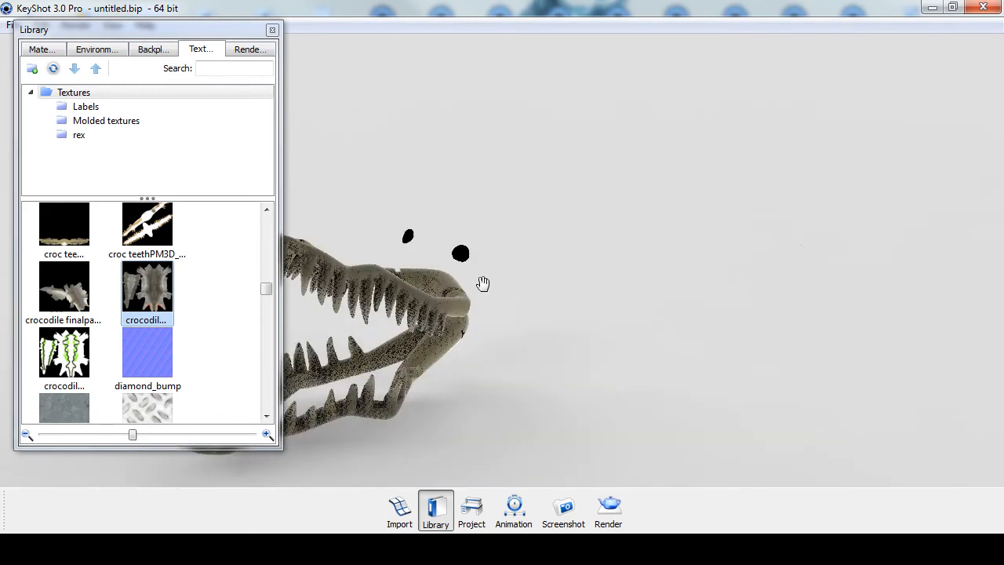
# Apply Glass basic grey from the Glass materials to the exposed black eye part and show all parts again
pyautogui.click(41, 49)
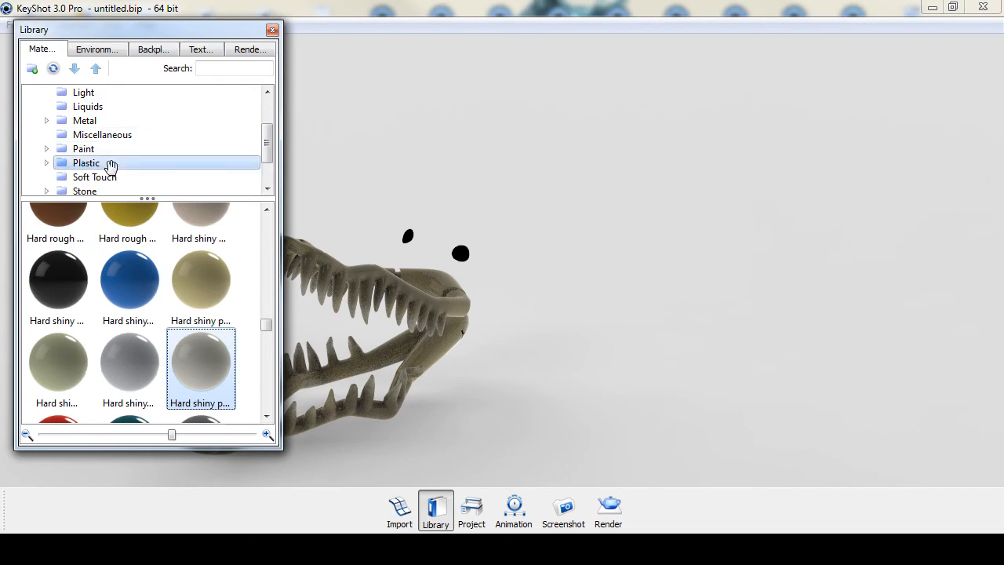
pyautogui.moveTo(262, 143)
pyautogui.mouseDown()
pyautogui.moveTo(264, 157)
pyautogui.moveTo(267, 140)
pyautogui.mouseUp()
pyautogui.click(83, 93)
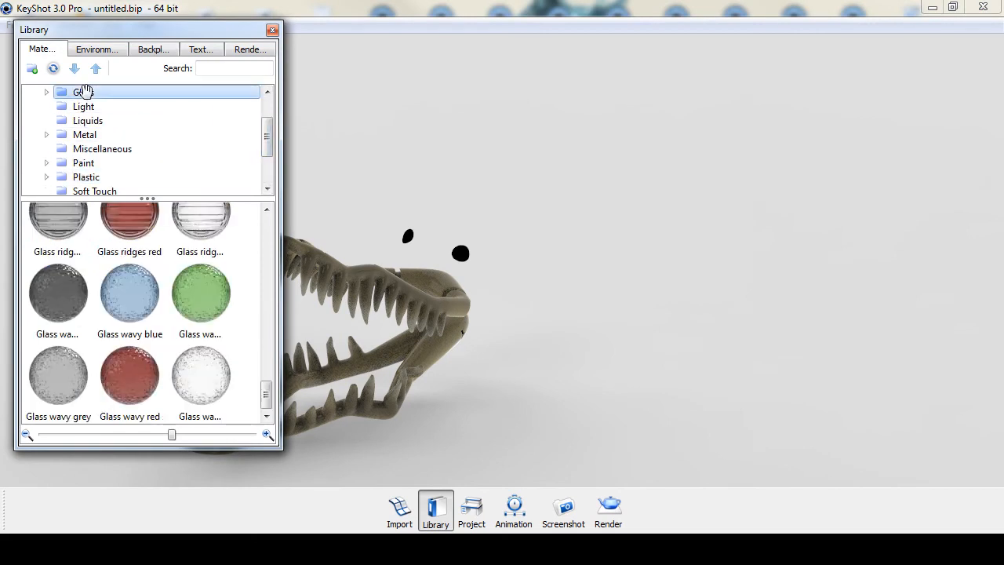
pyautogui.moveTo(269, 400); pyautogui.dragTo(267, 230)
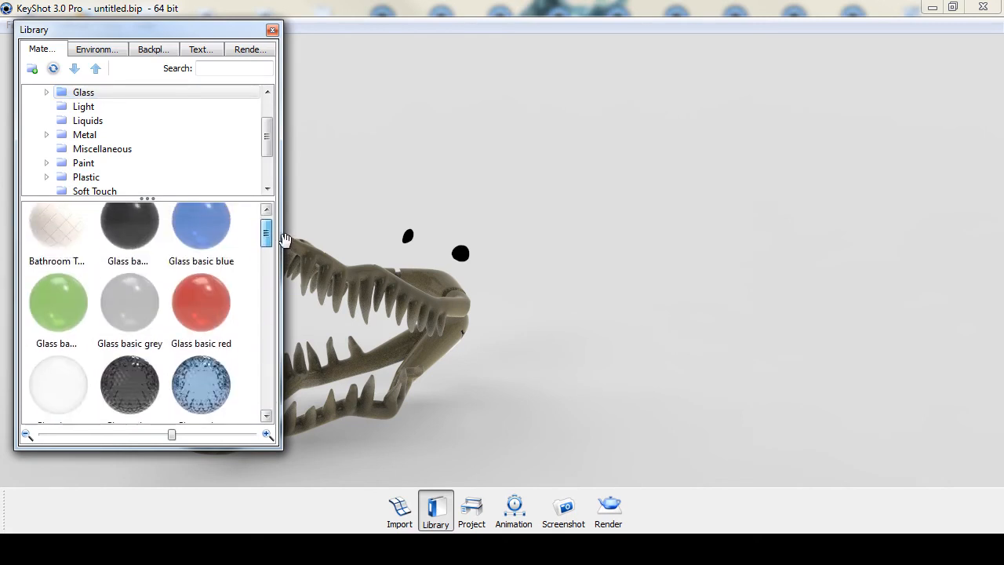
pyautogui.click(117, 306)
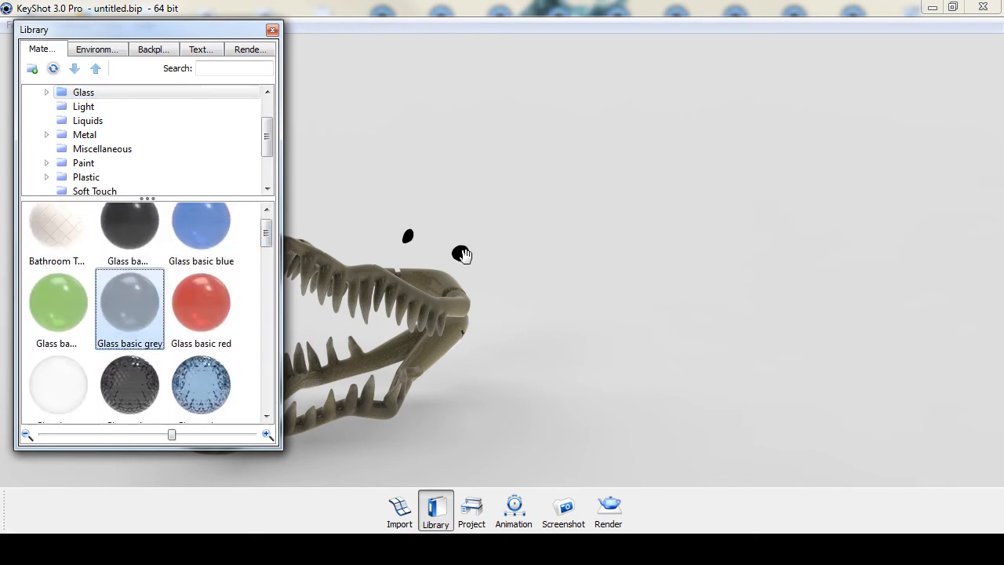
pyautogui.rightClick(534, 264)
pyautogui.click(573, 275)
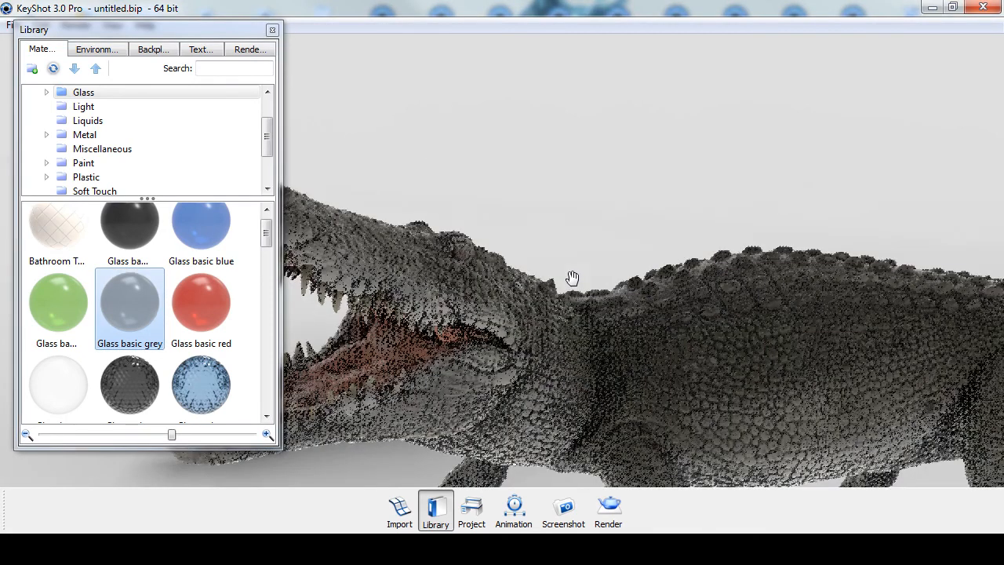
# Import the water surface model into the scene, using coordinates from the previous import and Y Up orientation
pyautogui.moveTo(517, 242); pyautogui.dragTo(460, 254)
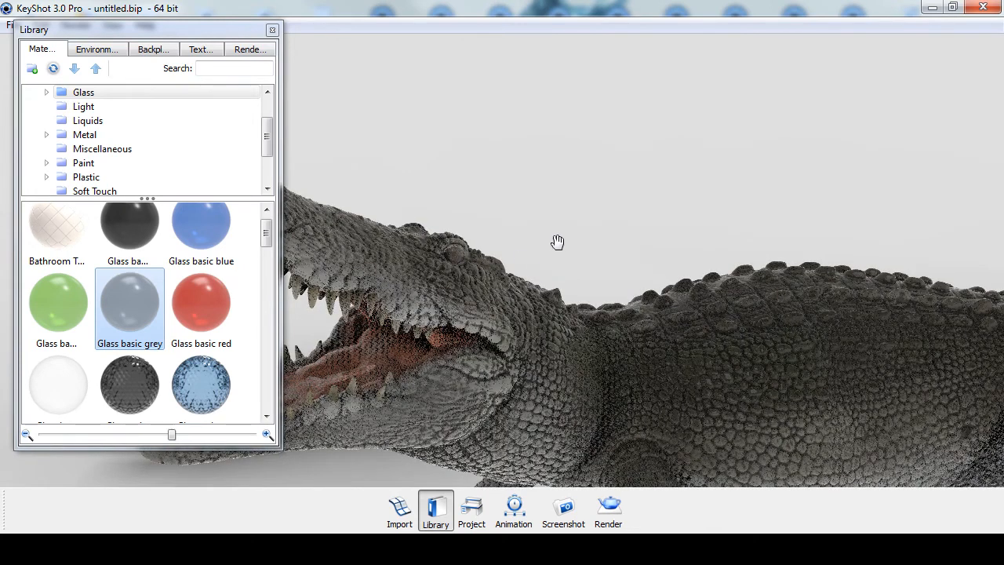
pyautogui.scroll(3, 545, 269)
pyautogui.scroll(-5, 555, 284)
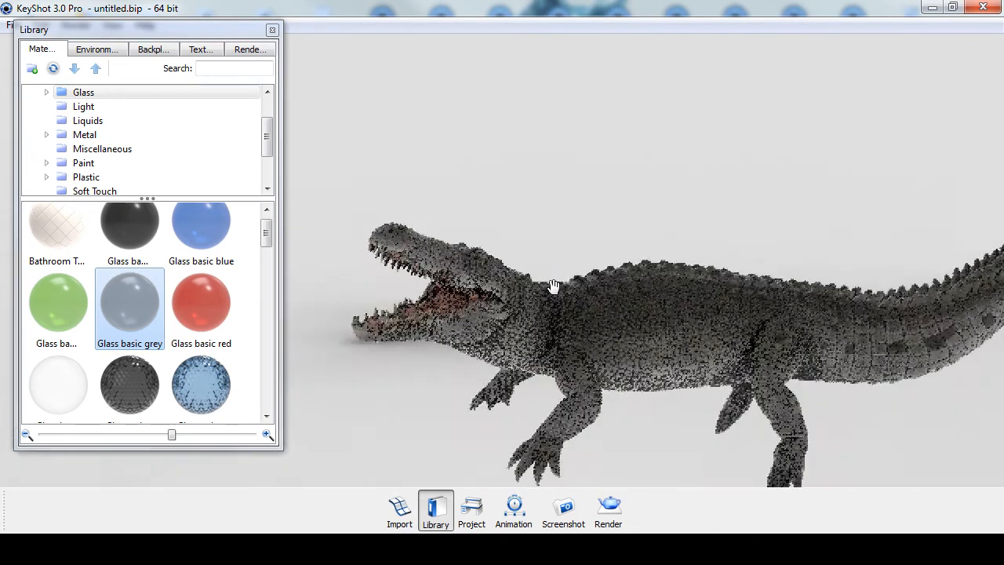
pyautogui.moveTo(627, 188); pyautogui.dragTo(541, 149)
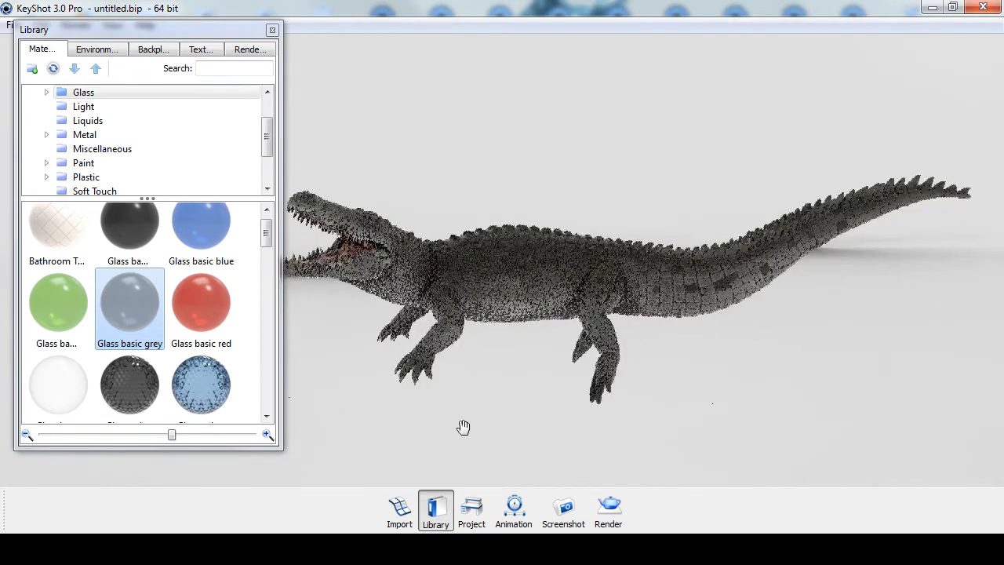
pyautogui.click(399, 512)
pyautogui.doubleClick(619, 118)
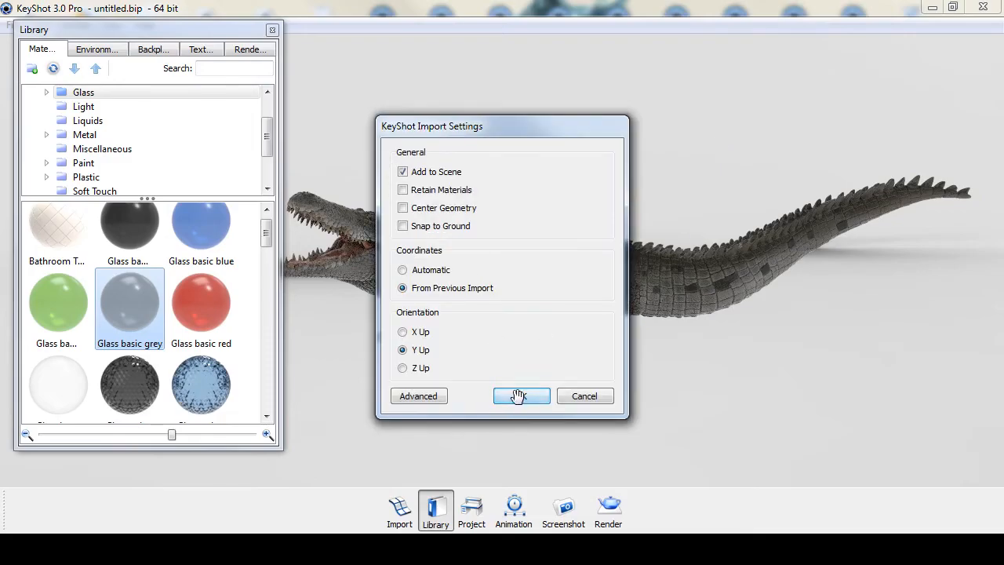
pyautogui.click(517, 396)
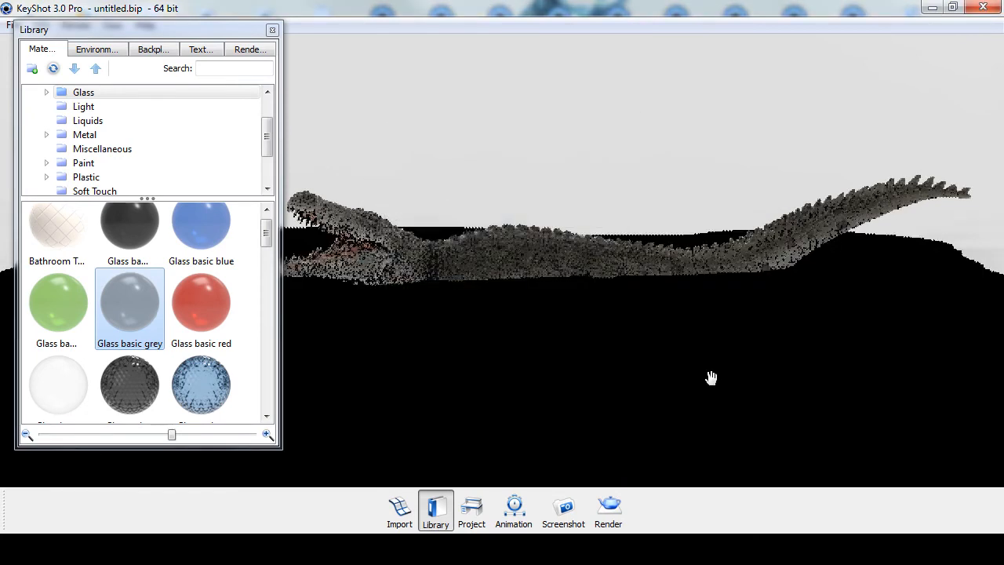
# Try the water material from the Liquids category on the imported surface around the crocodile
pyautogui.moveTo(544, 249); pyautogui.dragTo(643, 182)
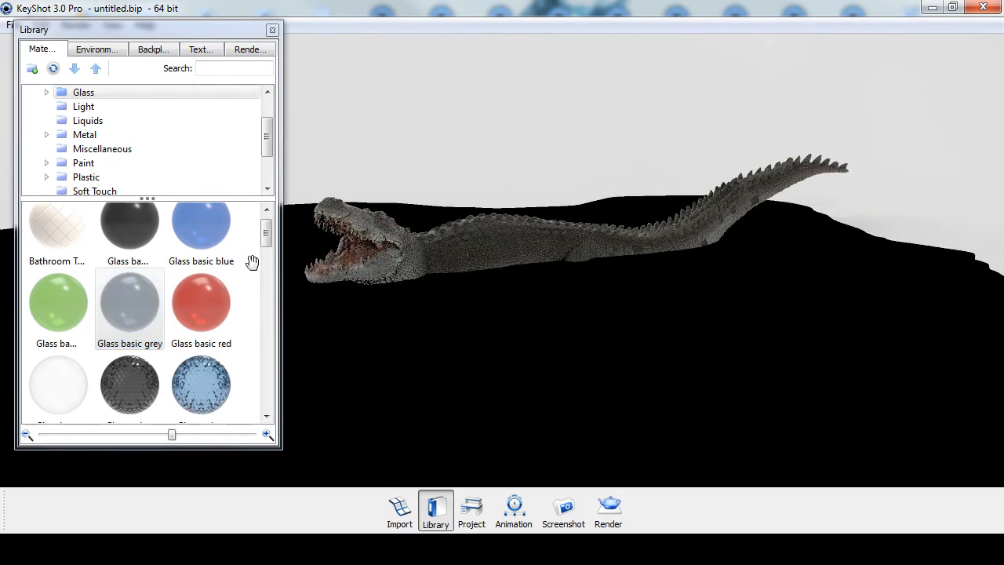
pyautogui.click(86, 124)
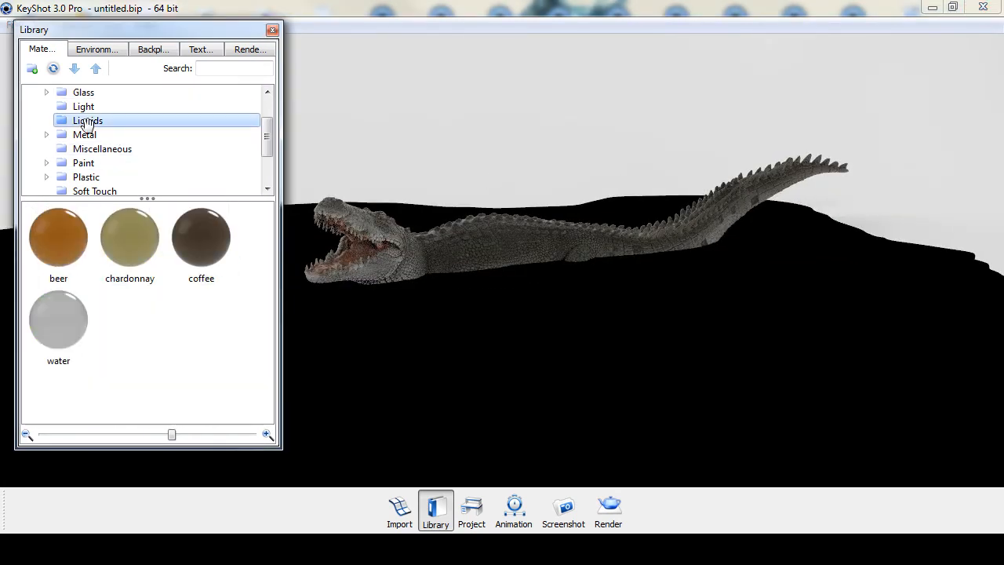
pyautogui.moveTo(68, 300); pyautogui.dragTo(590, 356)
pyautogui.moveTo(480, 438); pyautogui.dragTo(469, 367)
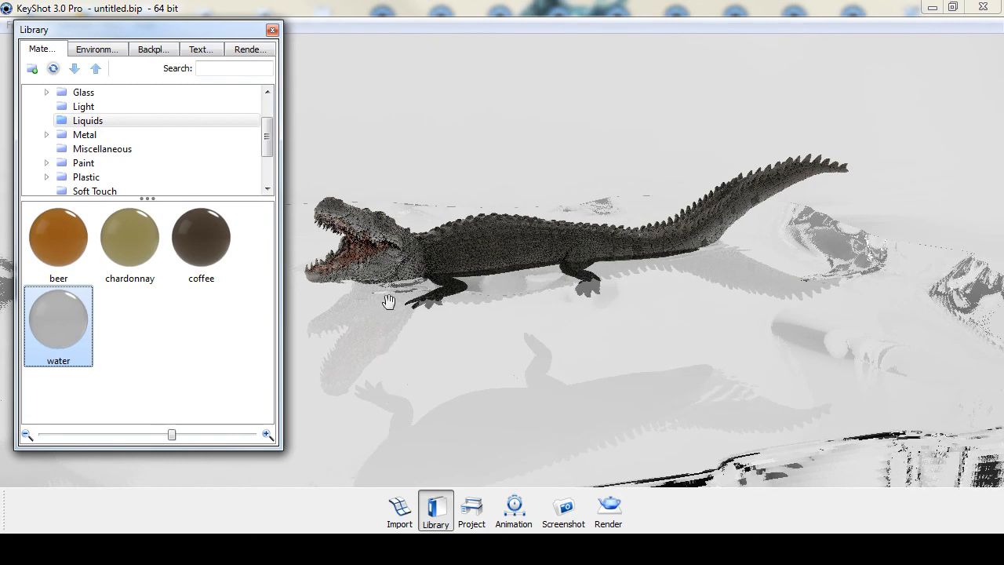
# Apply the chardonnay liquid material to the imported surface around the crocodile
pyautogui.moveTo(138, 251); pyautogui.dragTo(415, 392)
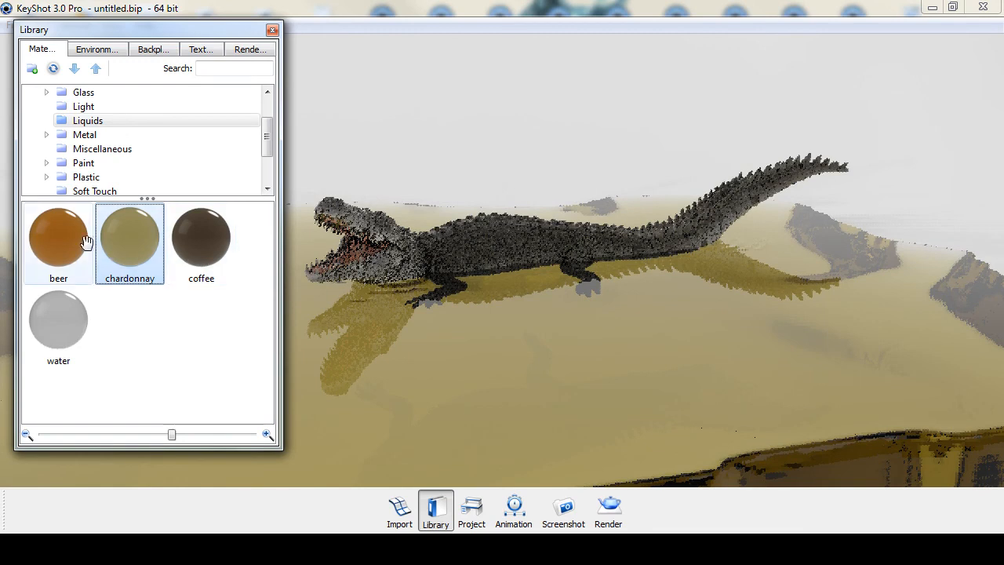
pyautogui.click(406, 382)
pyautogui.moveTo(407, 383); pyautogui.dragTo(473, 425)
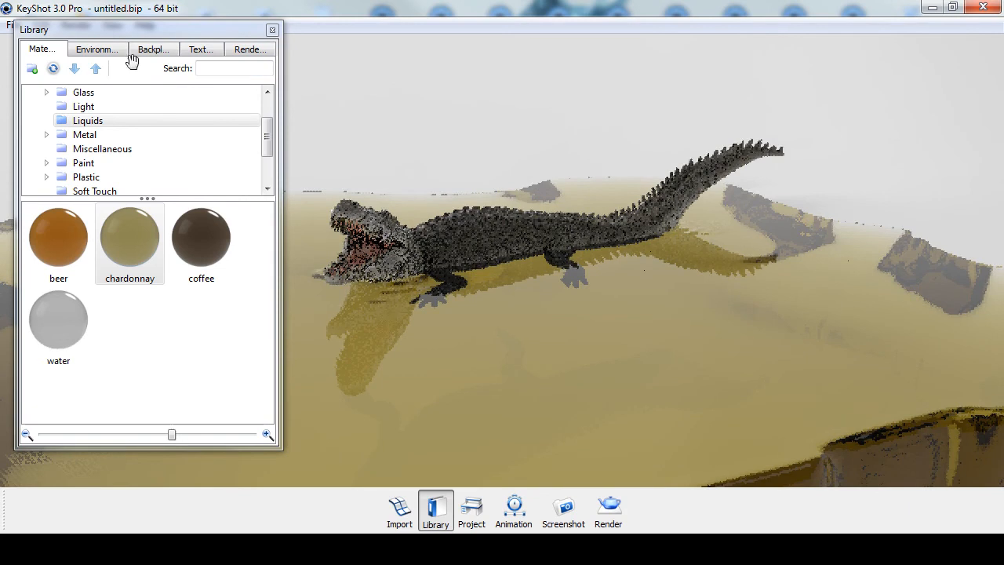
# Browse the Outdoor environments in the library for suitable scene lighting
pyautogui.click(97, 49)
pyautogui.click(90, 120)
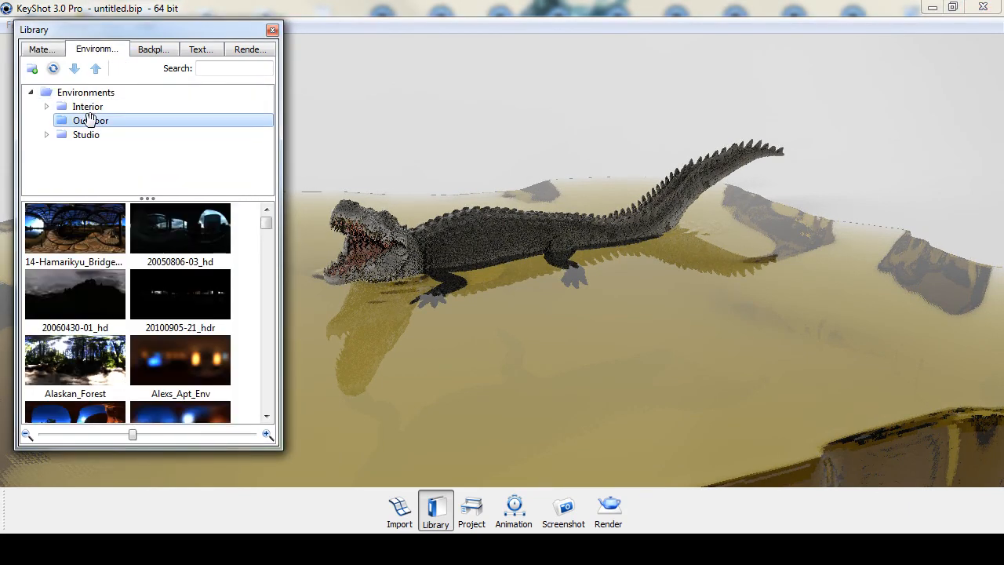
pyautogui.moveTo(266, 220); pyautogui.dragTo(267, 294)
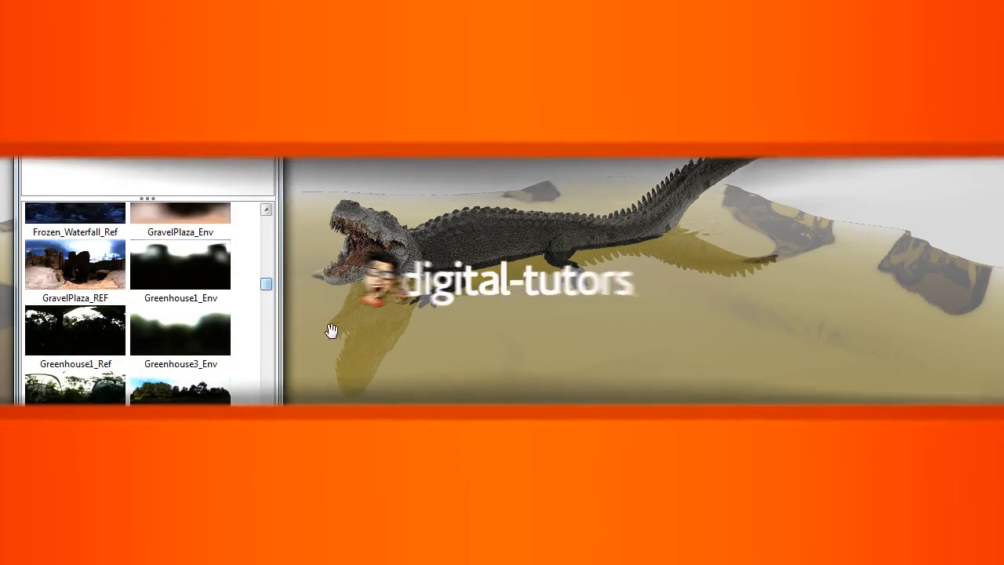